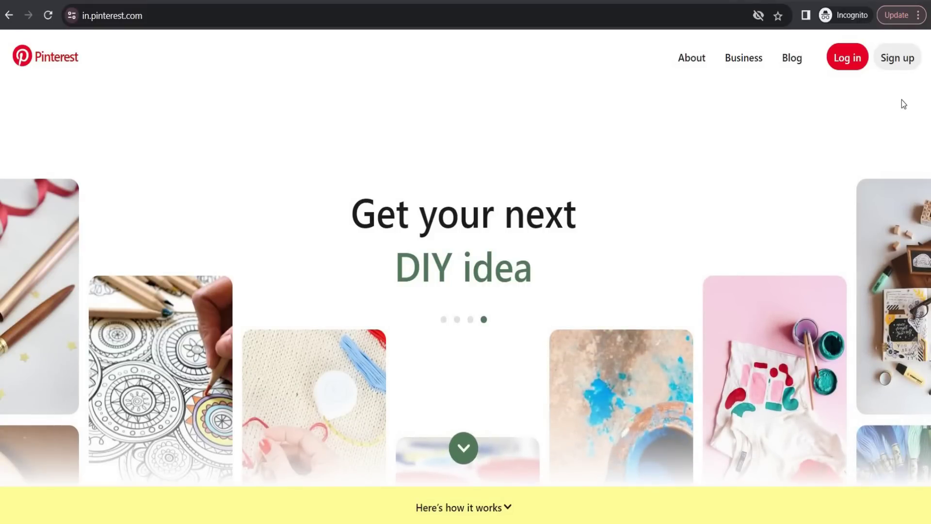
# Step: Start signing up on Pinterest and choose to create a free business account
pyautogui.click(892, 60)
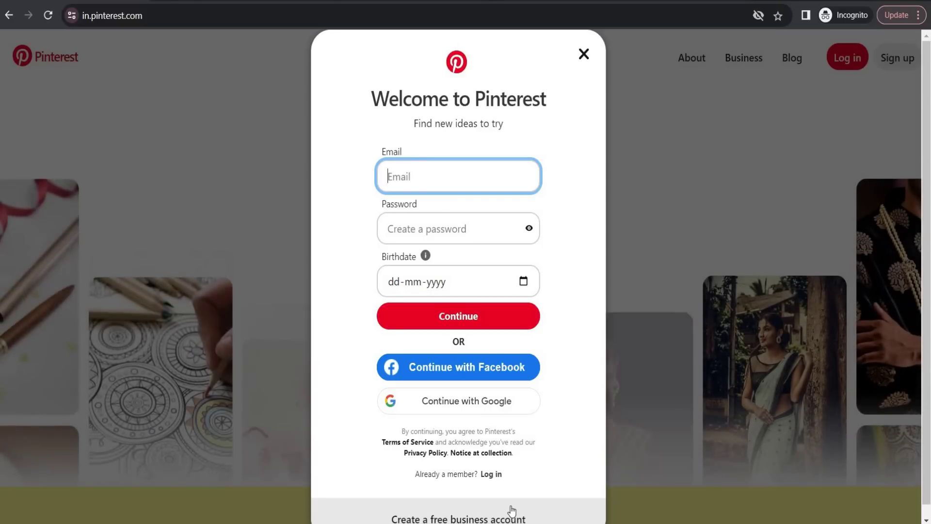
pyautogui.click(511, 510)
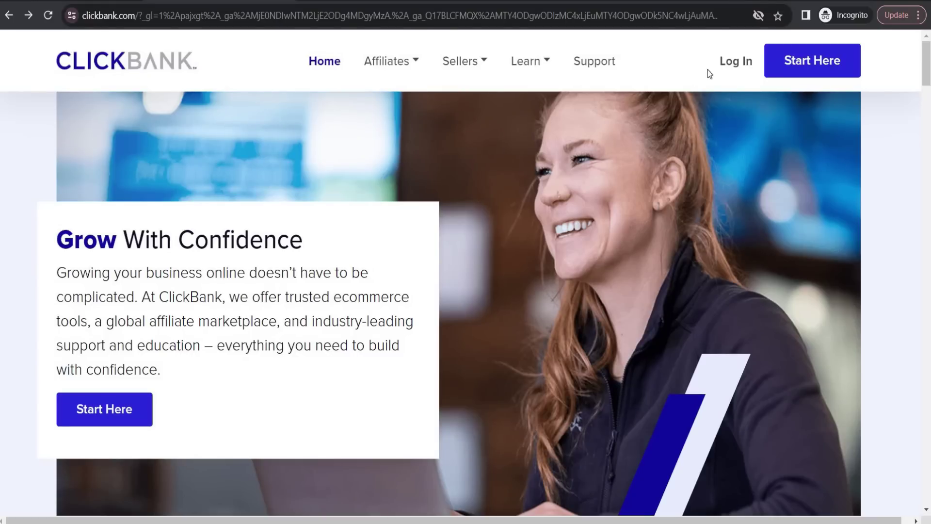
# Step: Go from the ClickBank home page to the form for creating a new account
pyautogui.click(730, 65)
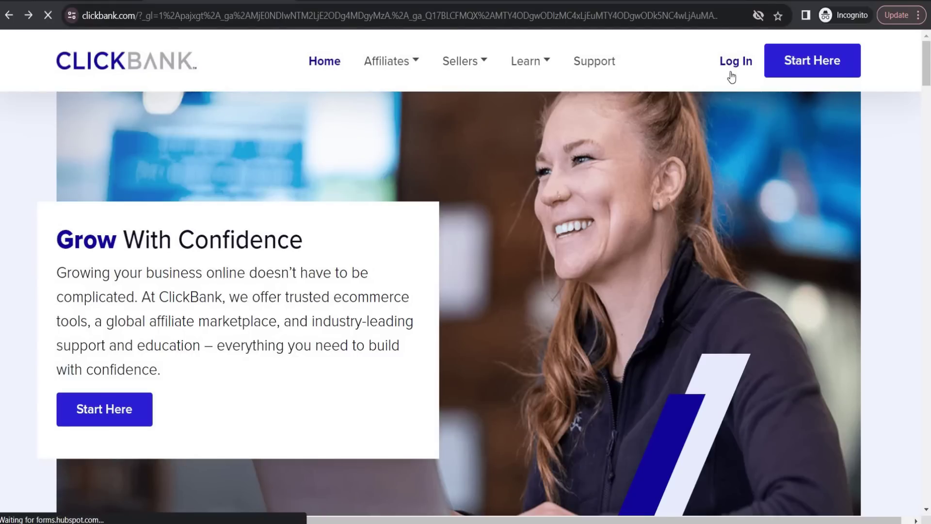
pyautogui.scroll(-2, 340, 402)
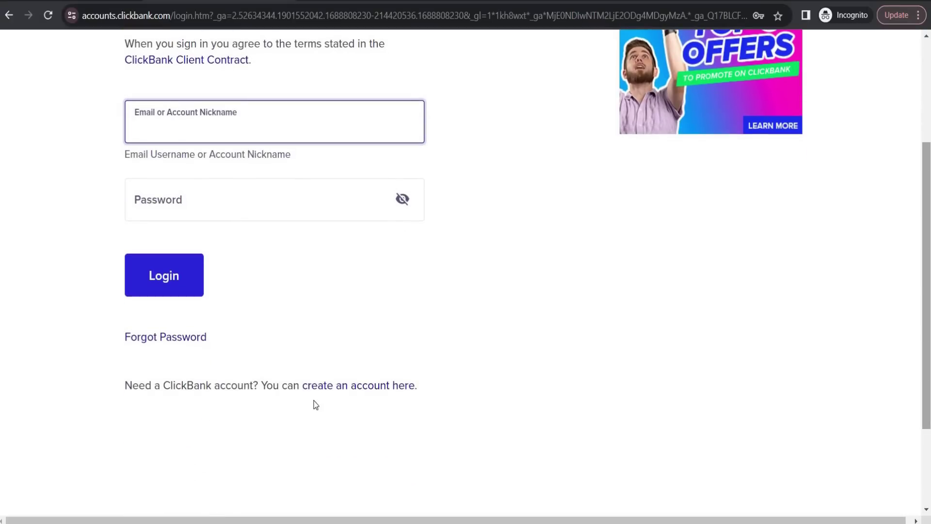
pyautogui.click(374, 387)
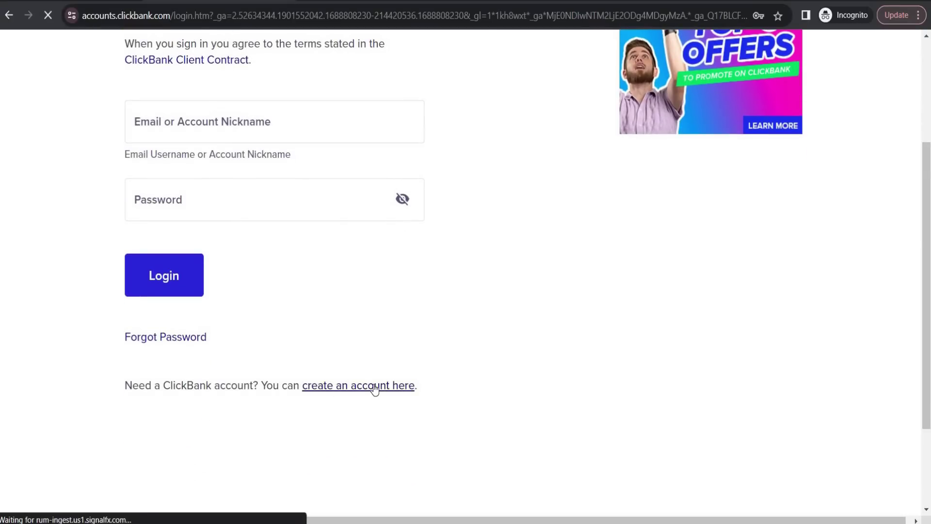
# Step: Set the country to India in the ClickBank account form
pyautogui.scroll(-4, 405, 173)
pyautogui.click(404, 171)
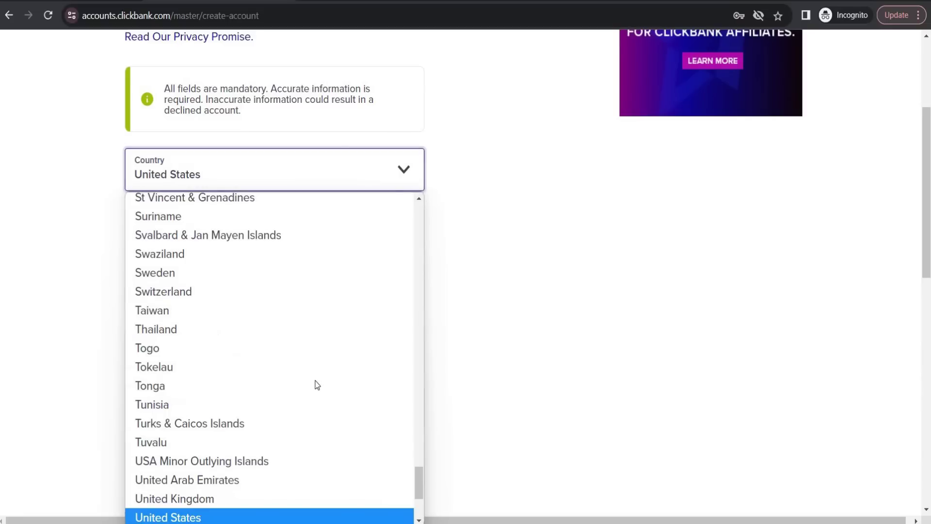
pyautogui.write('india')
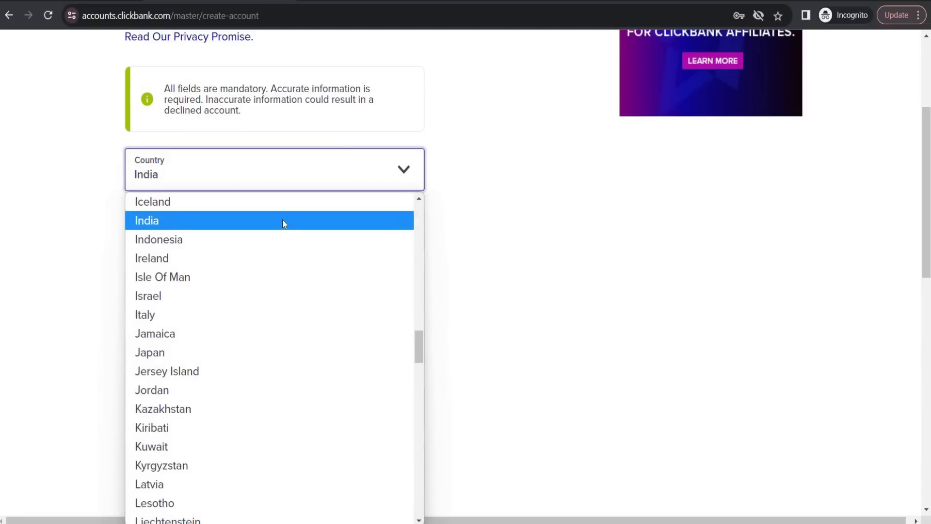
pyautogui.click(251, 224)
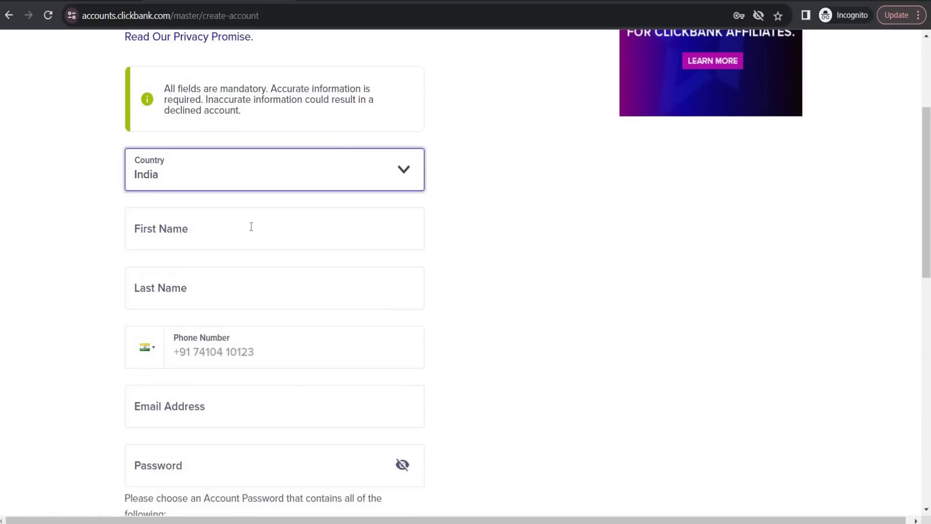
# Step: Fill in the first and last name from the saved address suggestion and make the phone number field active
pyautogui.click(251, 226)
pyautogui.click(235, 275)
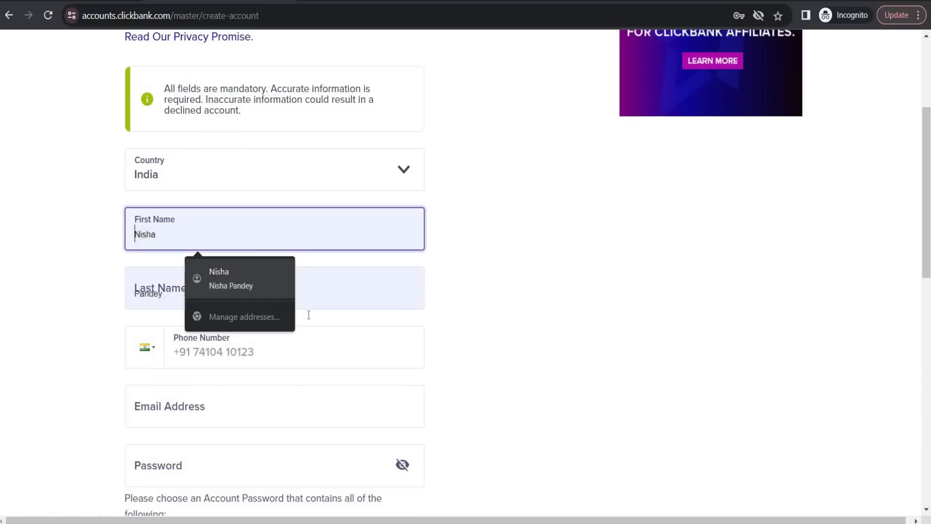
pyautogui.click(333, 355)
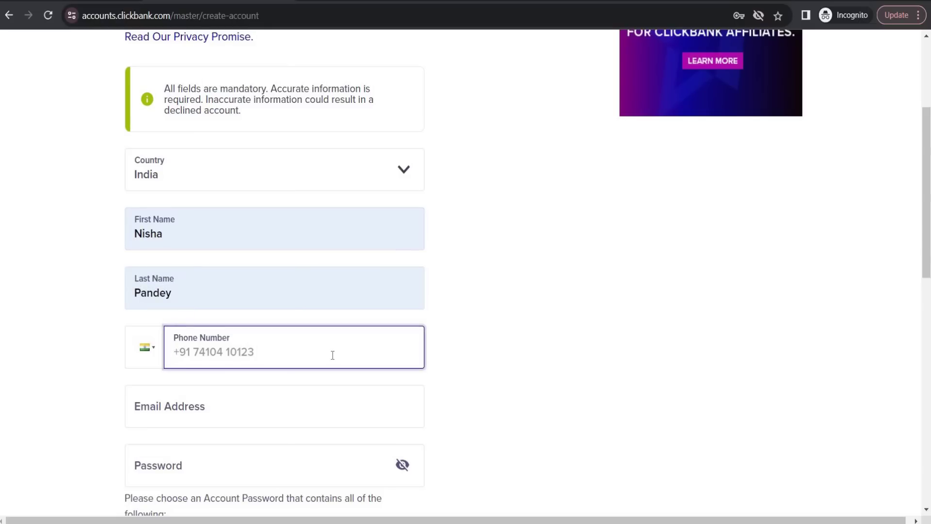
# Step: Enter the email address and account password in the ClickBank account form
pyautogui.scroll(-7, 237, 70)
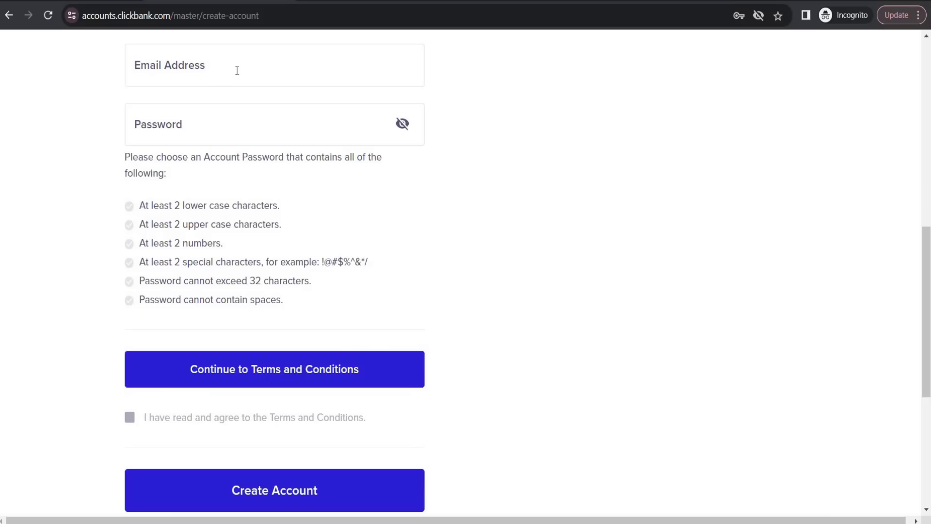
pyautogui.click(237, 70)
pyautogui.hotkey('ctrl', 'v')
pyautogui.click(192, 125)
pyautogui.hotkey('ctrl', 'v')
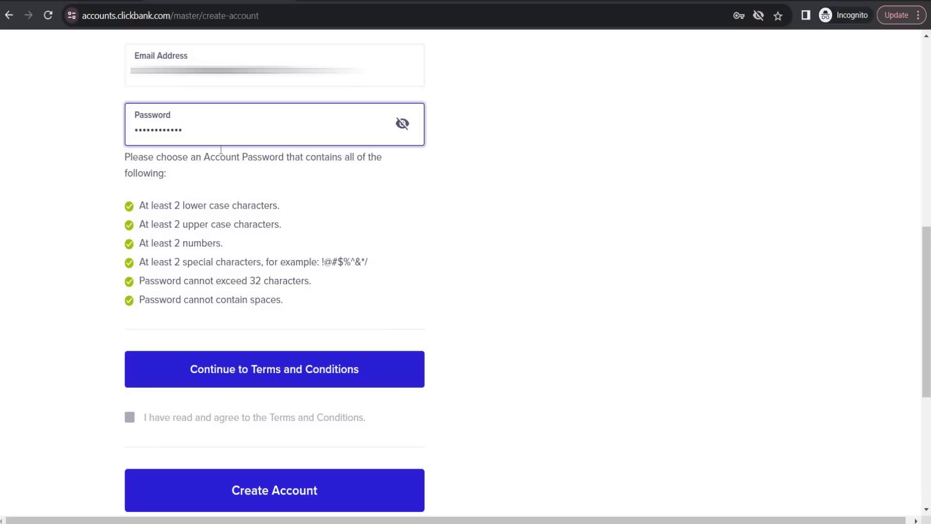
# Step: Proceed through the Terms and Conditions and create the ClickBank account
pyautogui.click(290, 373)
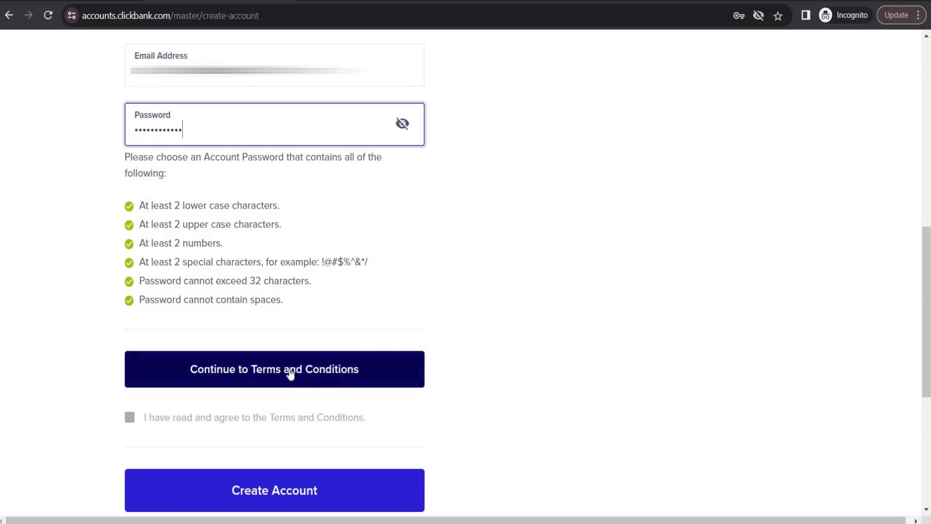
pyautogui.click(289, 373)
pyautogui.click(280, 489)
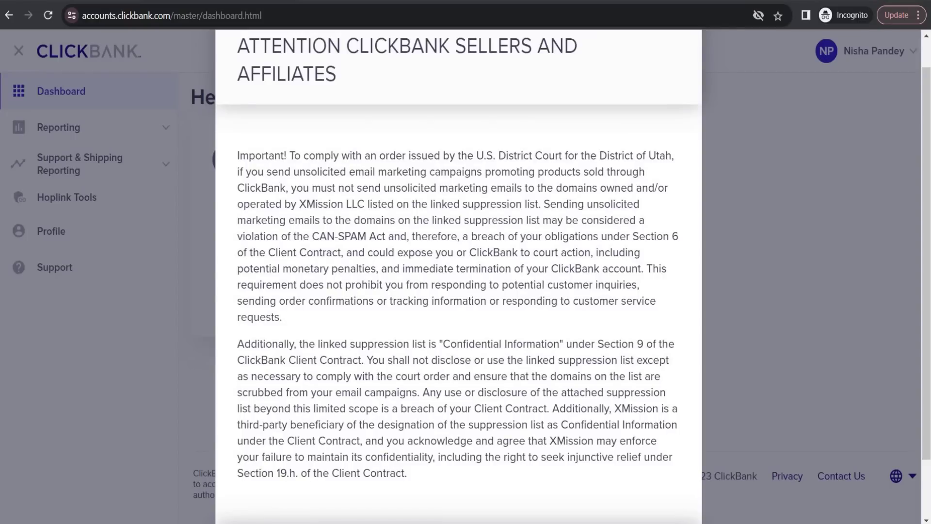
# Step: Download the suppression list and accept the notice for ClickBank sellers and affiliates
pyautogui.scroll(-2, 458, 291)
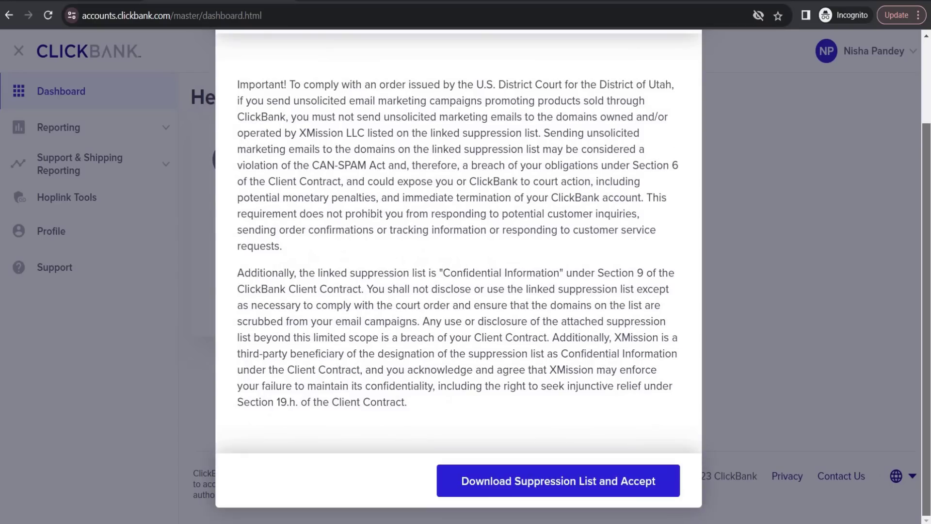
pyautogui.click(533, 484)
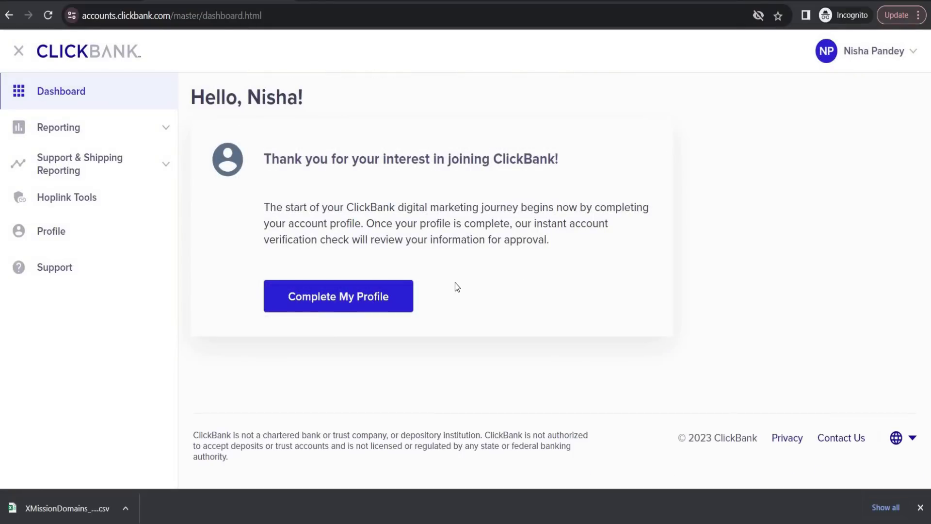
# Step: Complete the ClickBank account profile, including the payee name and the performance questions, and save it
pyautogui.click(333, 303)
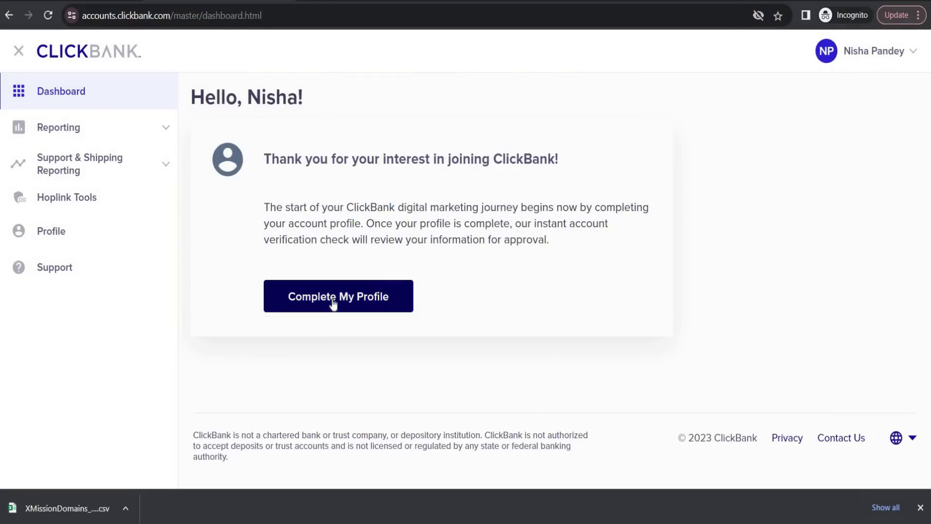
pyautogui.scroll(-3, 838, 193)
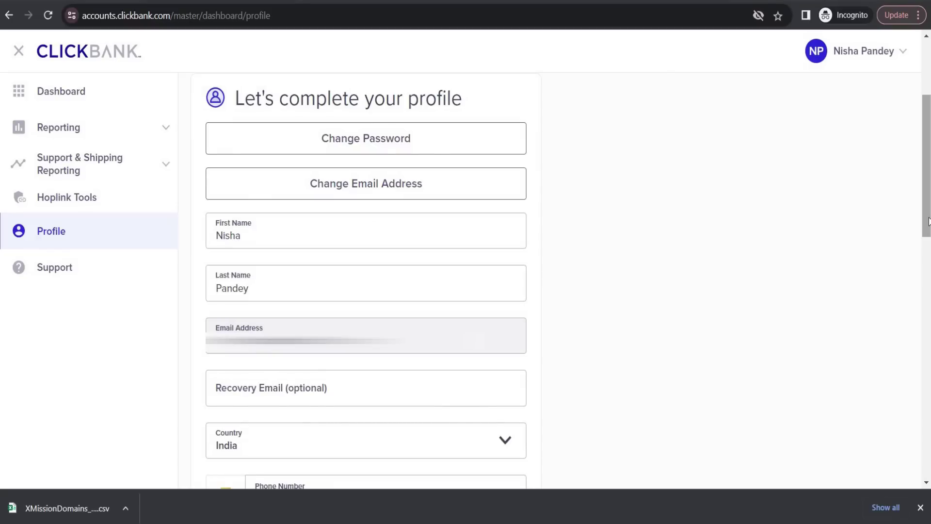
pyautogui.moveTo(928, 216); pyautogui.dragTo(928, 456)
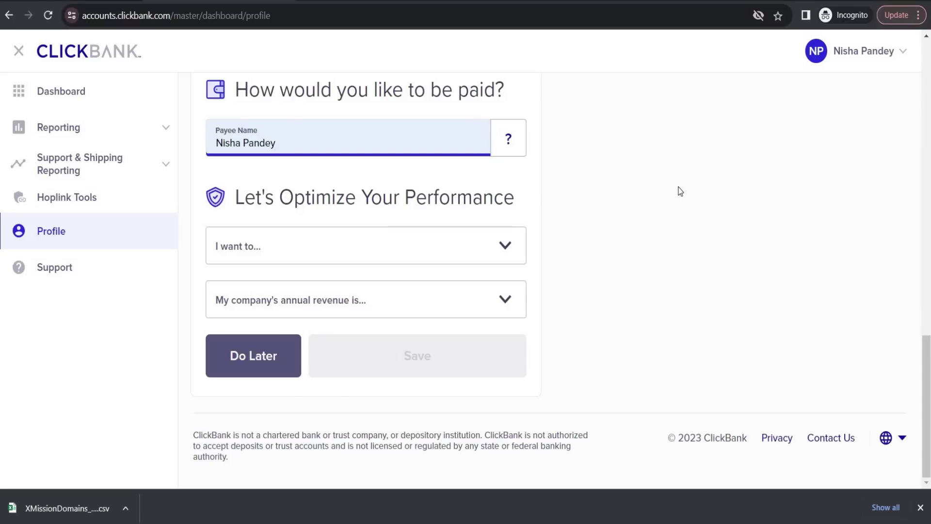
pyautogui.click(421, 361)
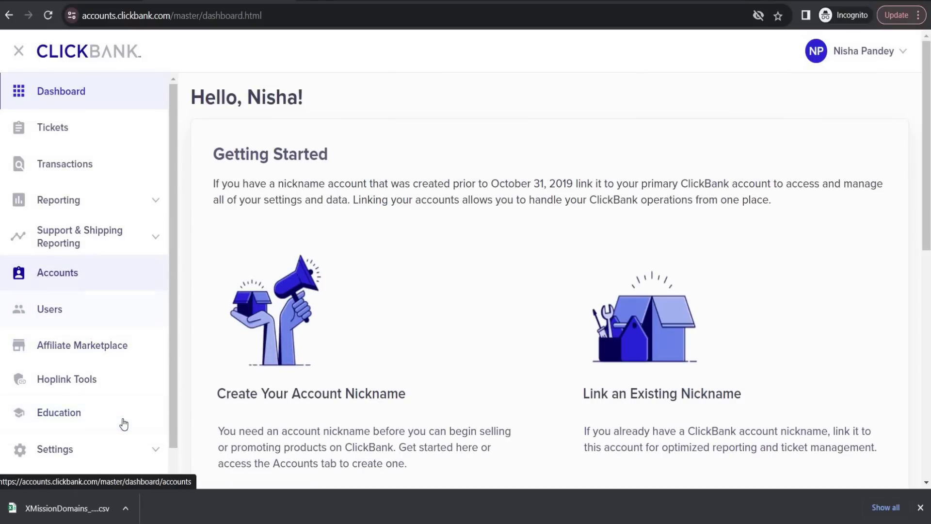
# Step: Open the Affiliate Marketplace, look through the list of all offer categories, and close that list
pyautogui.click(100, 349)
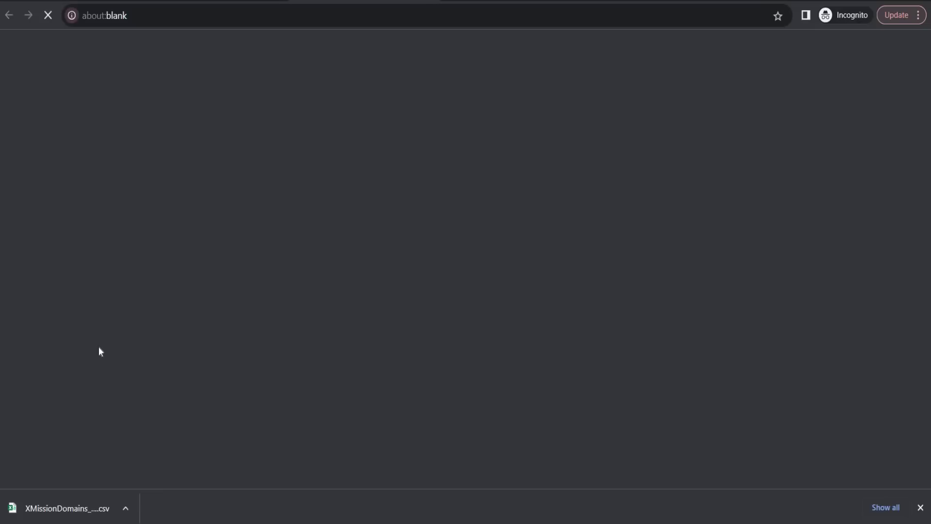
pyautogui.scroll(-2, 929, 132)
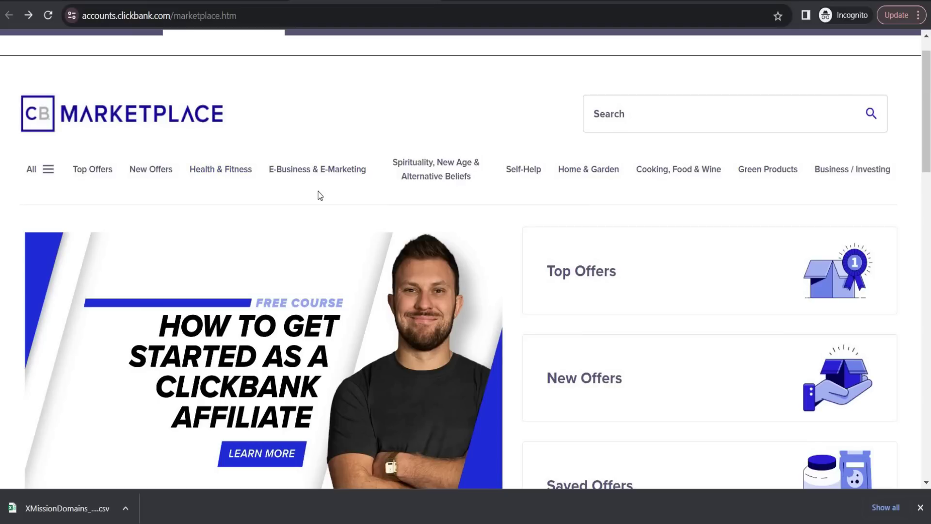
pyautogui.click(47, 168)
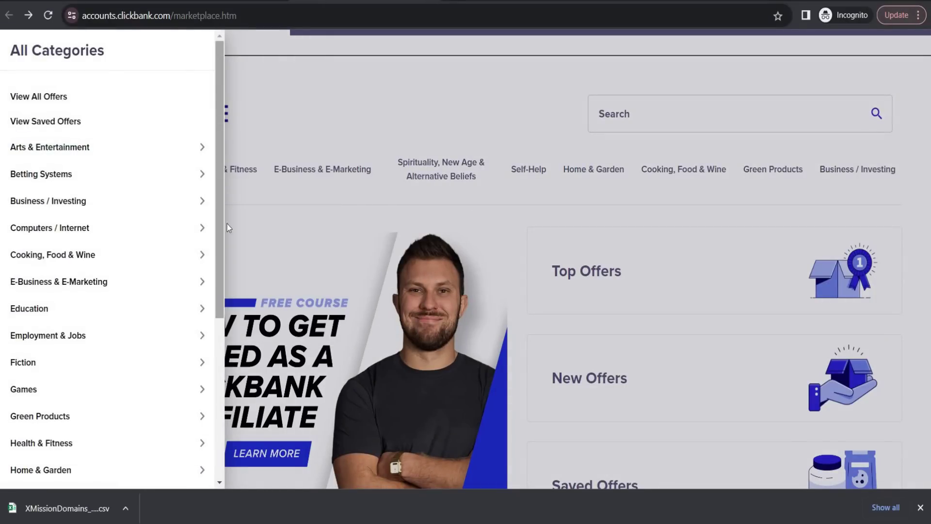
pyautogui.scroll(-5, 223, 243)
pyautogui.scroll(4, 225, 104)
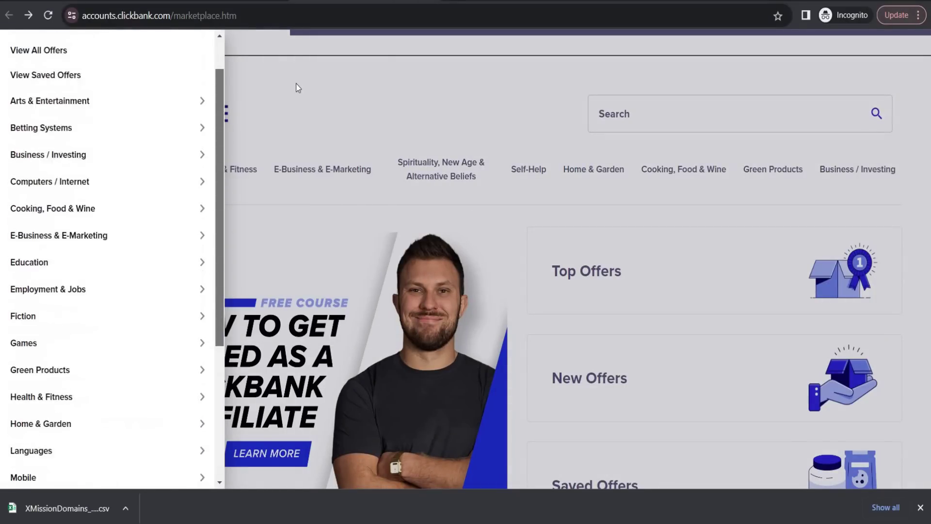
pyautogui.click(260, 85)
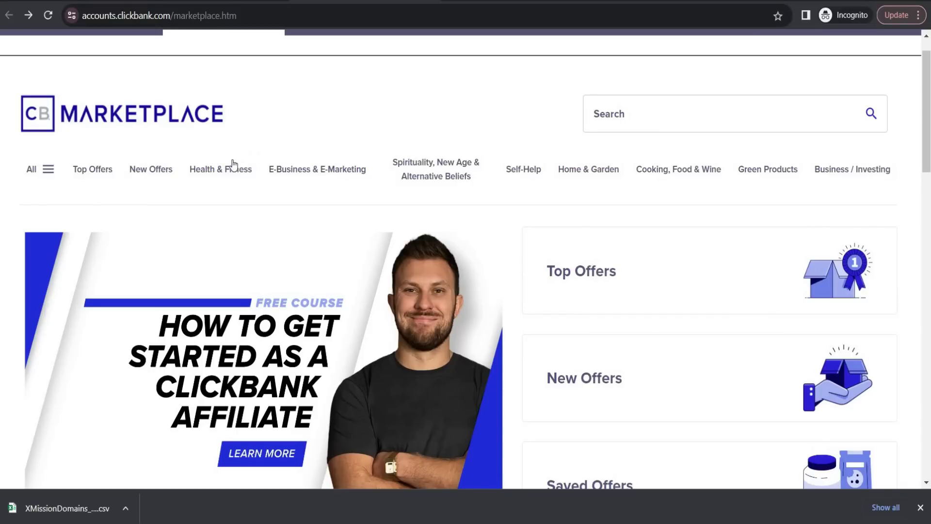
# Step: Show the Diets & Weight Loss offers under Health & Fitness and check The Smoothie Diet's gravity score
pyautogui.click(219, 169)
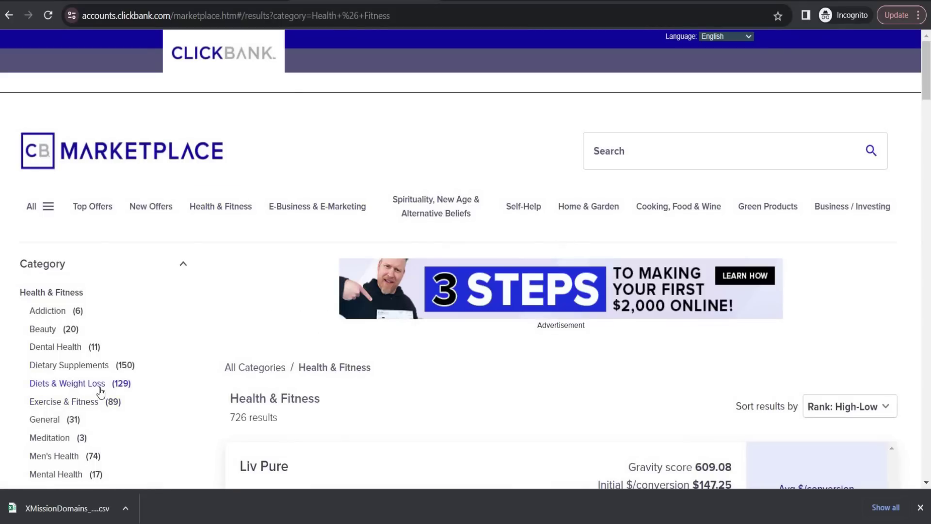
pyautogui.click(97, 388)
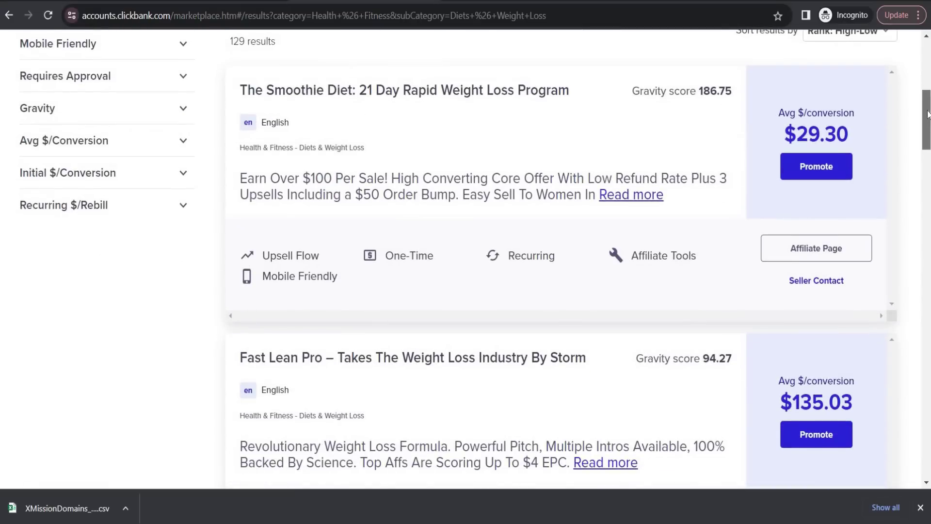
pyautogui.scroll(3, 397, 250)
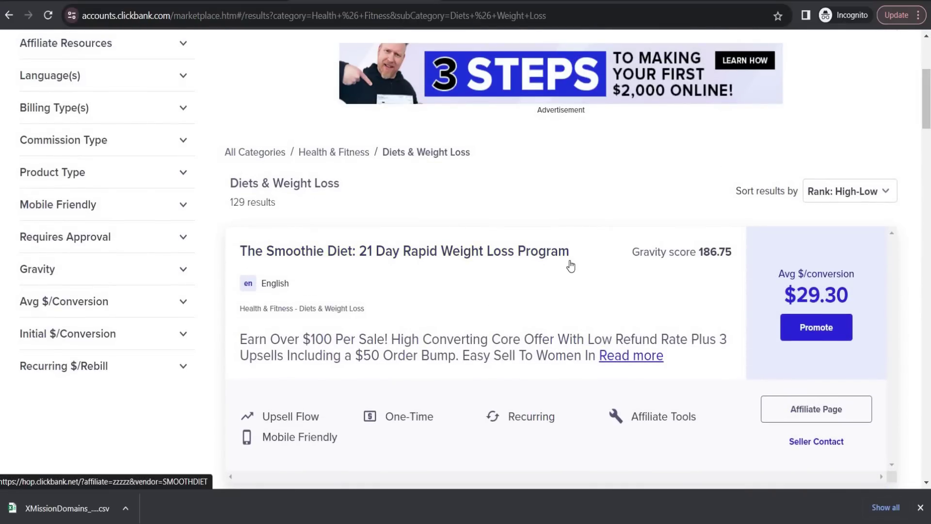
pyautogui.scroll(-1, 571, 266)
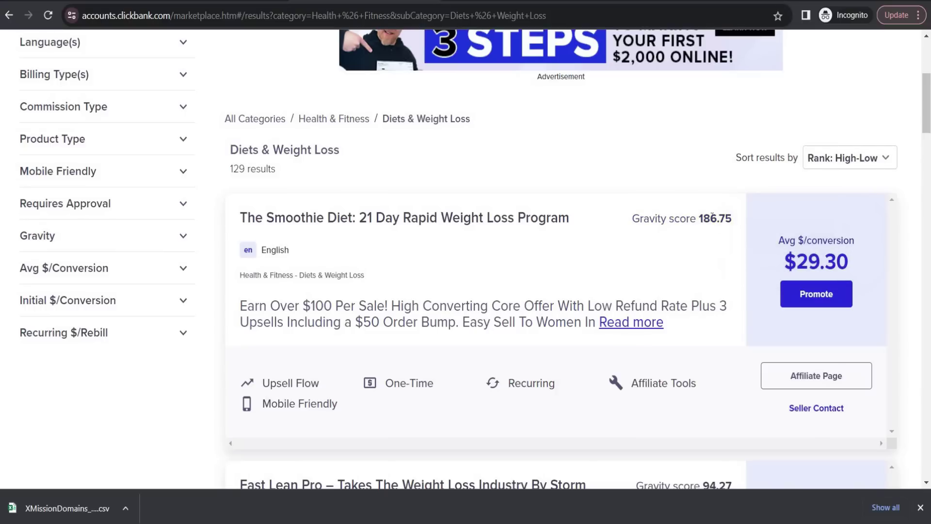
pyautogui.moveTo(708, 213)
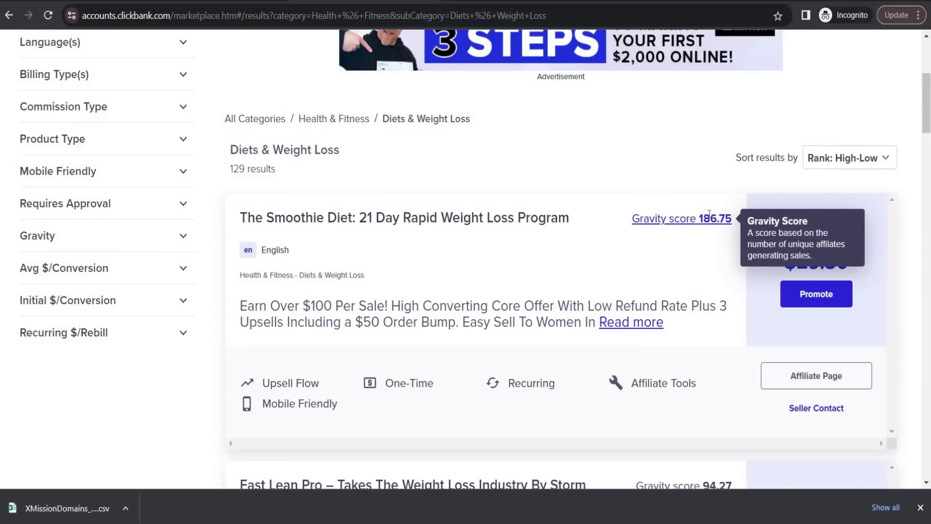
# Step: View the sales page of The Smoothie Diet: 21 Day Rapid Weight Loss Program and close it
pyautogui.click(407, 222)
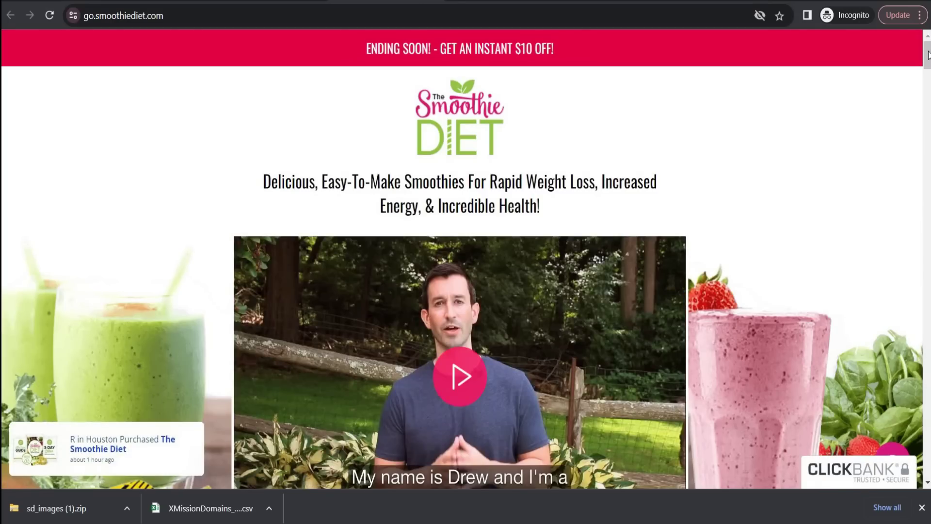
pyautogui.moveTo(928, 54)
pyautogui.mouseDown()
pyautogui.moveTo(928, 133)
pyautogui.moveTo(928, 58)
pyautogui.mouseUp()
pyautogui.hotkey('ctrl', 'w')
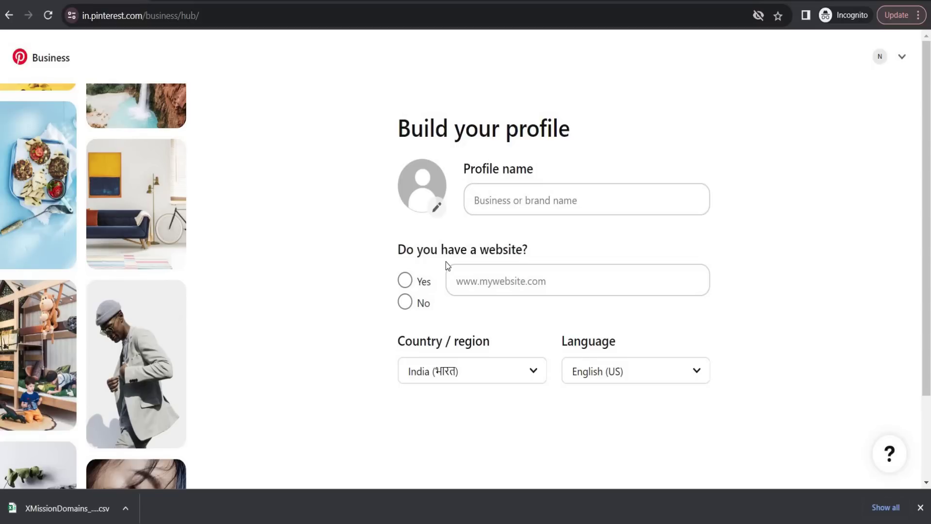
# Step: Build the business profile with the name "Eat Healthy, Live Healthy", no website and United States as the country, and continue
pyautogui.click(586, 209)
pyautogui.write('Eat Healthy, Live Healthy')
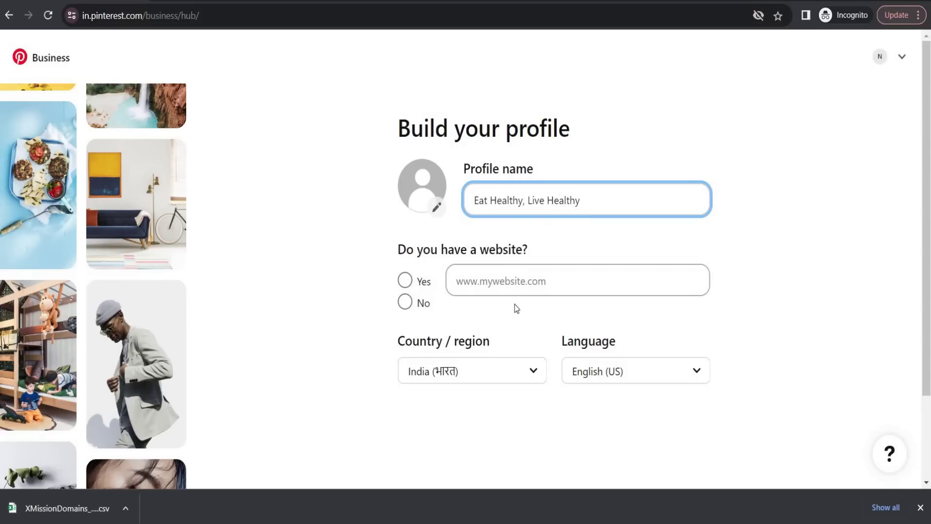
pyautogui.click(406, 303)
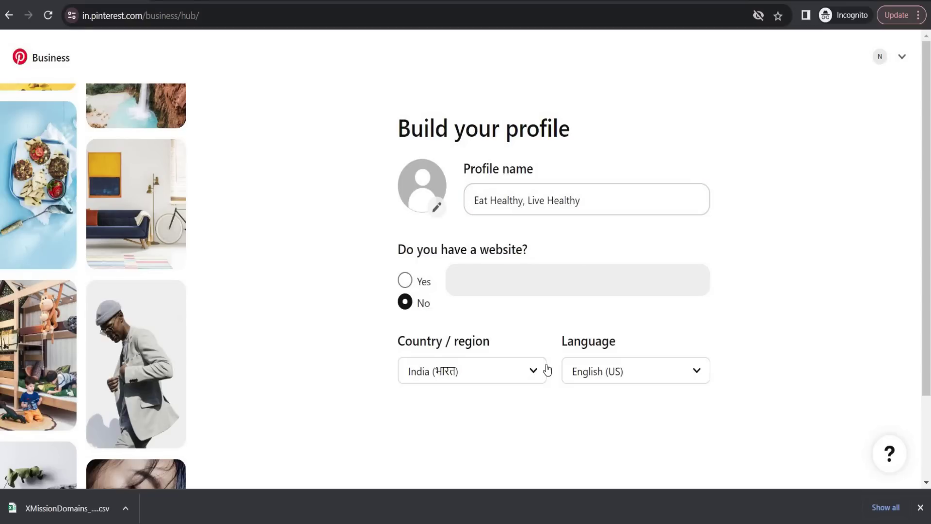
pyautogui.click(542, 383)
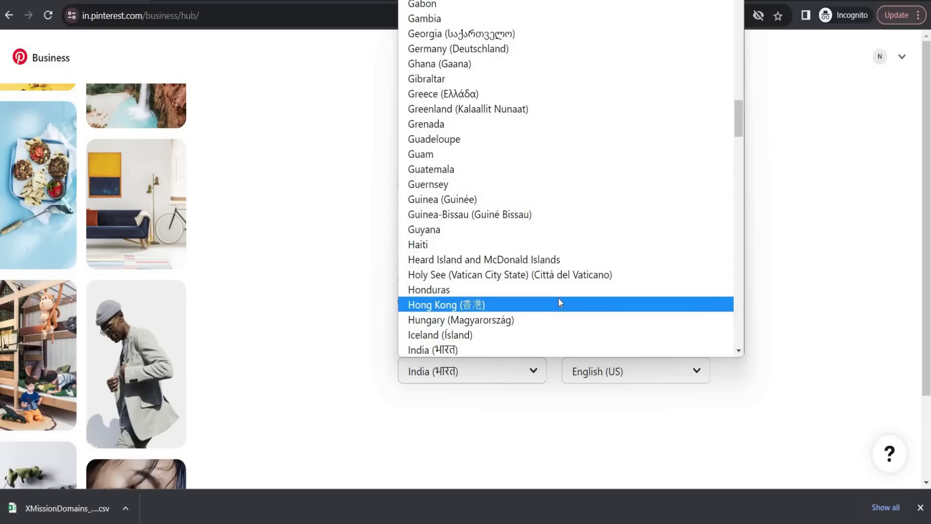
pyautogui.write('united states')
pyautogui.press('Return')
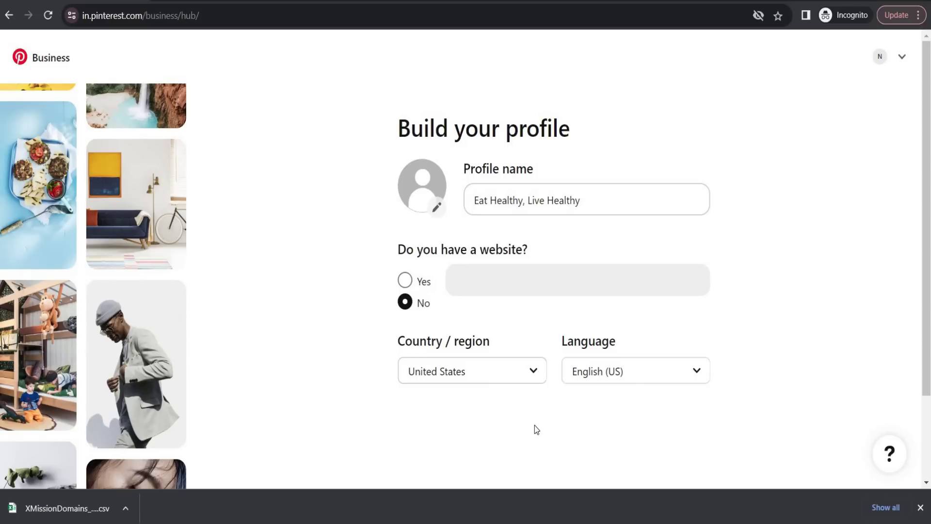
pyautogui.press('Return')
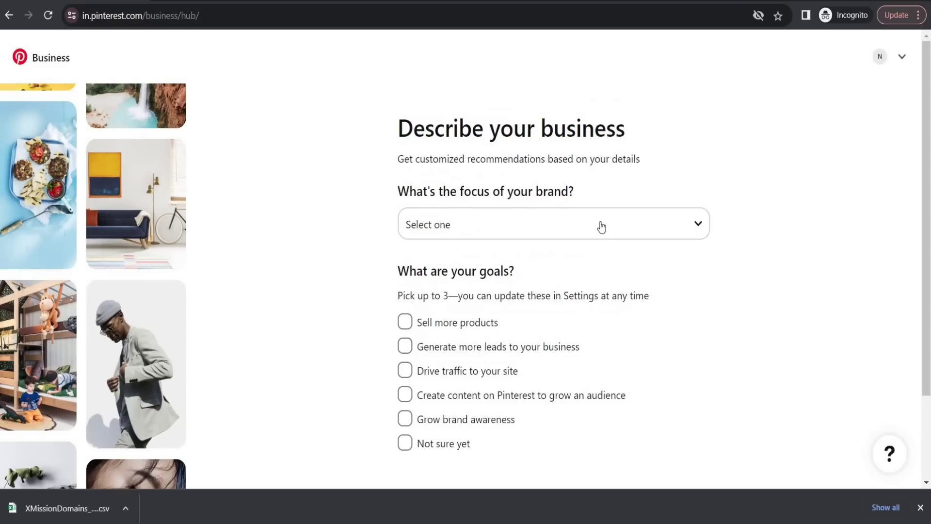
# Step: Set the brand focus to Health and fitness, choose the goals of selling more products, generating leads and driving site traffic, and continue
pyautogui.click(694, 234)
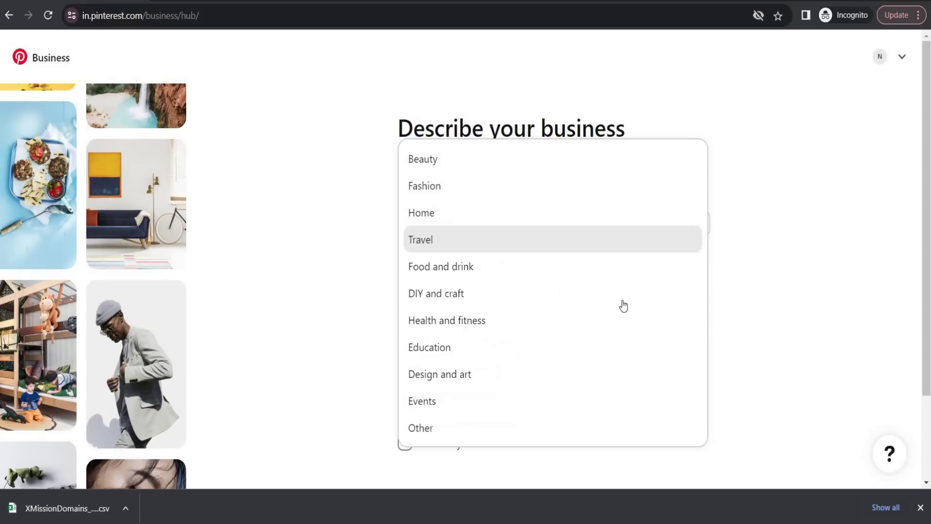
pyautogui.click(582, 320)
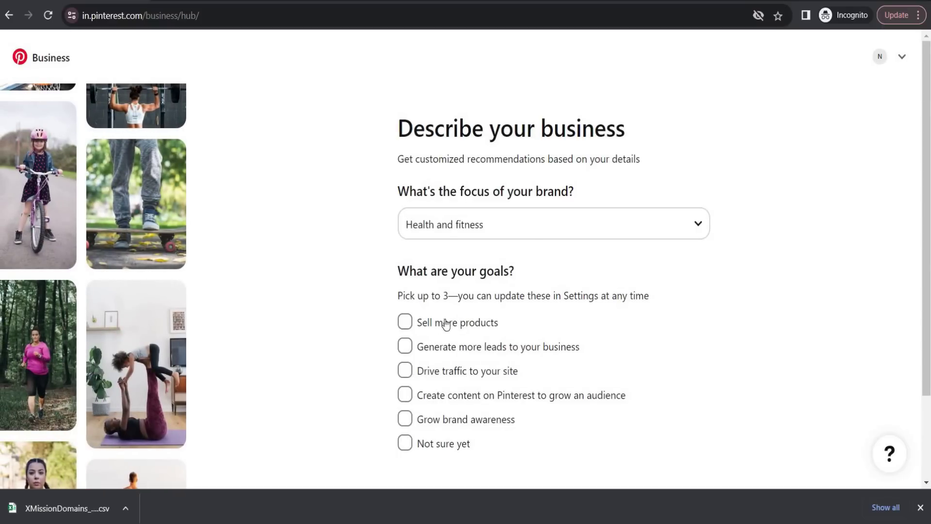
pyautogui.click(406, 323)
pyautogui.click(406, 346)
pyautogui.click(405, 371)
pyautogui.scroll(-2, 534, 427)
pyautogui.click(686, 458)
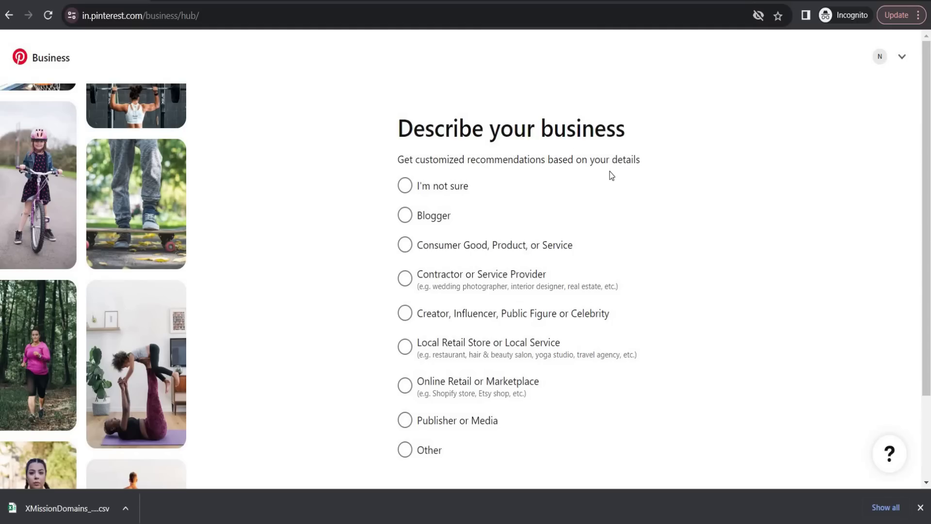
# Step: Describe the business as Creator, Influencer, Public Figure or Celebrity, finish the onboarding, and open the business profile for editing
pyautogui.click(405, 313)
pyautogui.scroll(-3, 692, 439)
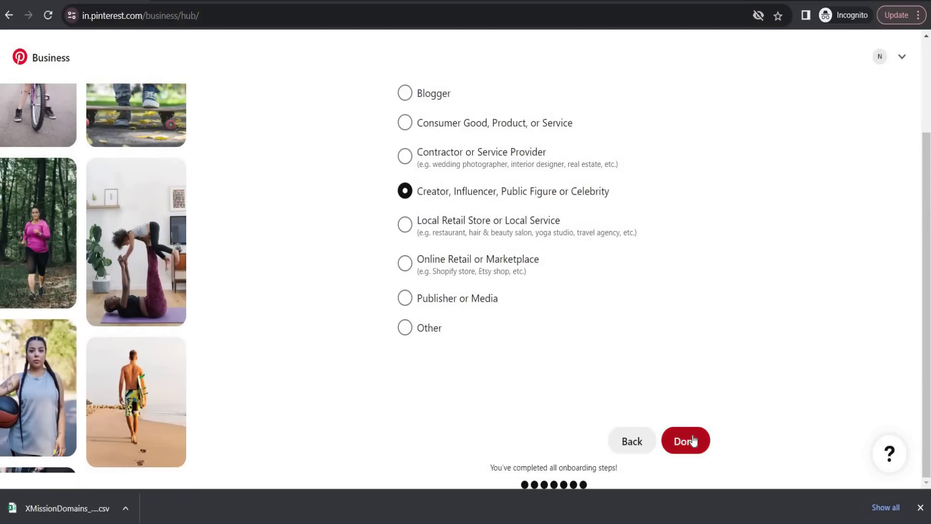
pyautogui.click(692, 439)
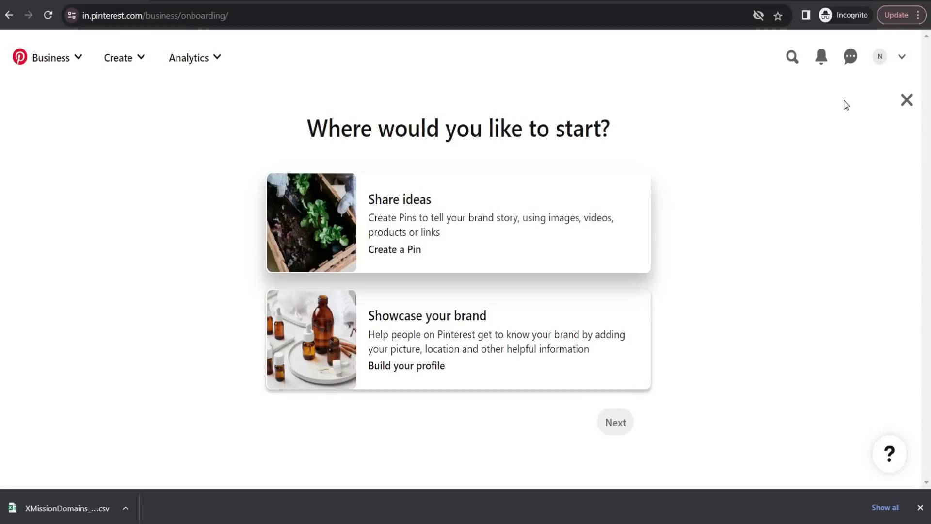
pyautogui.click(879, 57)
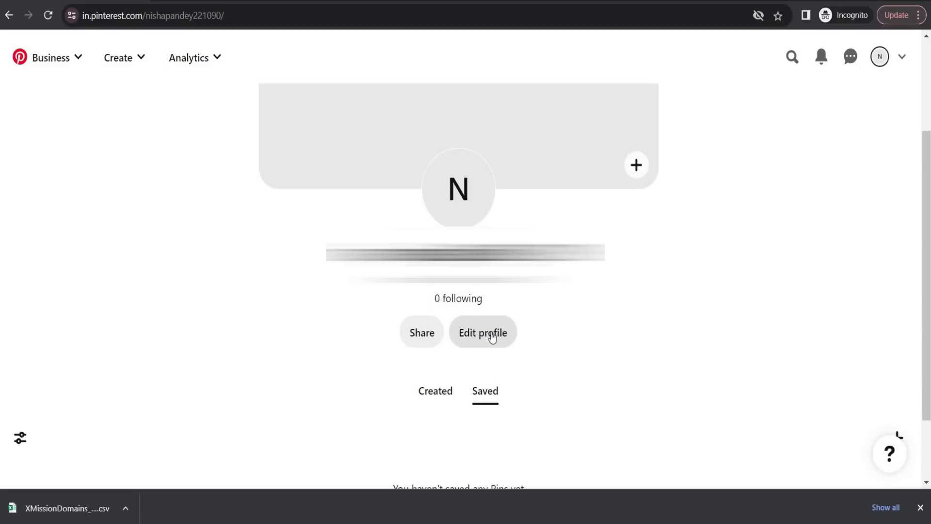
pyautogui.click(492, 334)
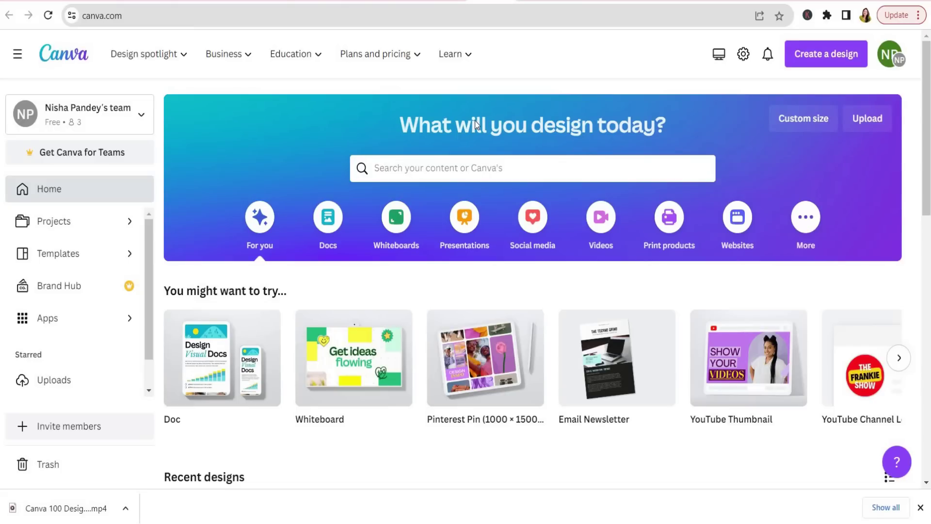
# Step: In Canva, create a logo design and apply the white Green Modern Organic Health Food Logo template found by searching for "health"
pyautogui.click(458, 169)
pyautogui.write('logo')
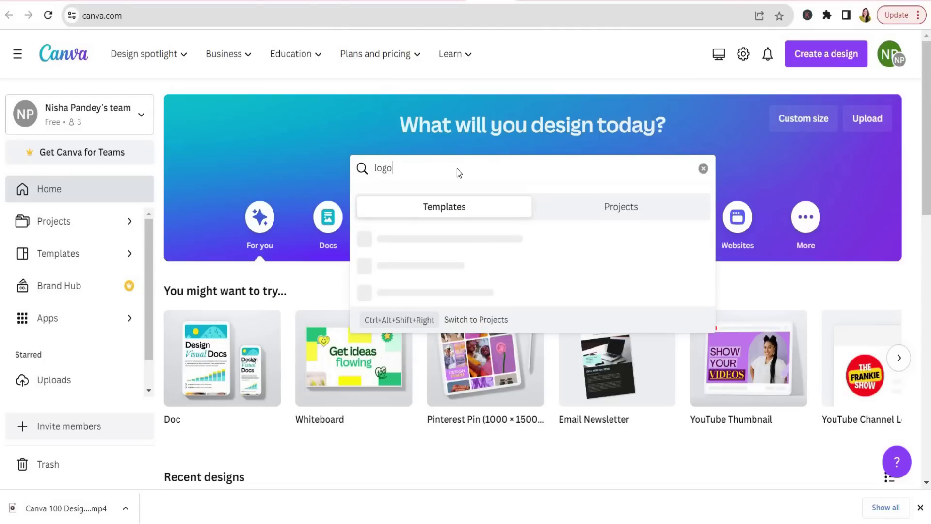
pyautogui.press('Return')
pyautogui.click(214, 415)
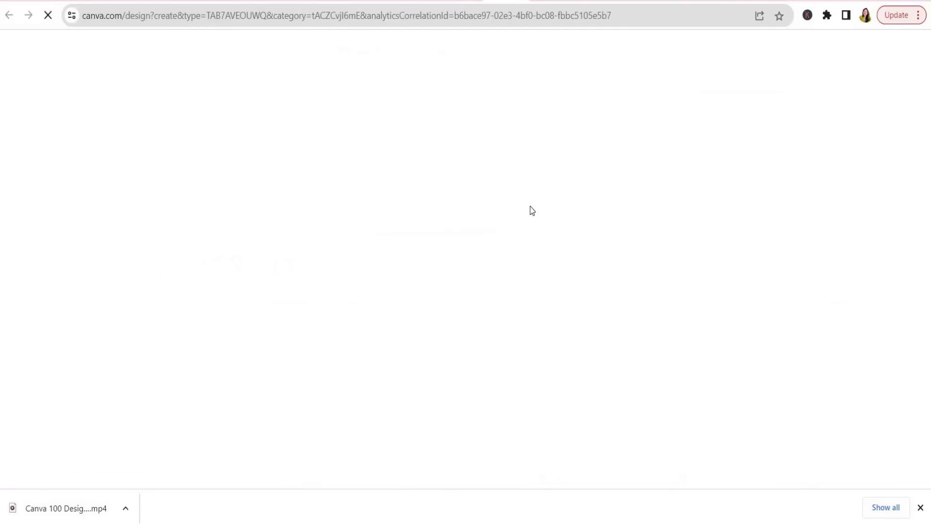
pyautogui.write('he')
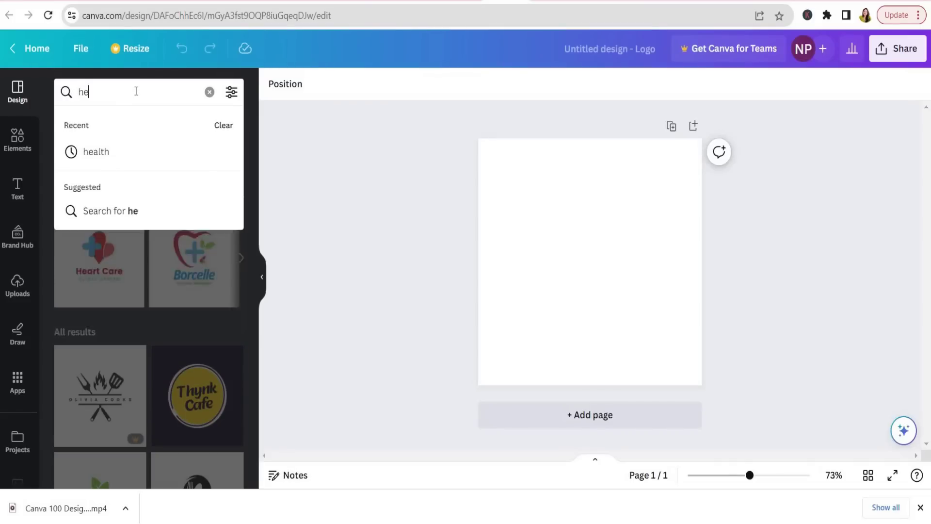
pyautogui.write('alth')
pyautogui.click(99, 291)
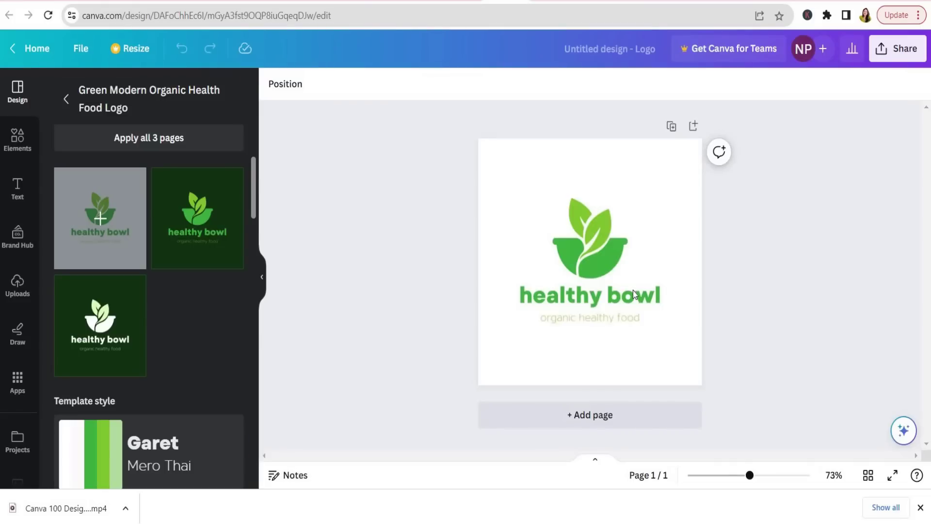
# Step: Change the logo's main text to "Eat Healthy" and its tagline to "Live Healthy", and make the tagline bold
pyautogui.click(542, 294)
pyautogui.doubleClick(543, 294)
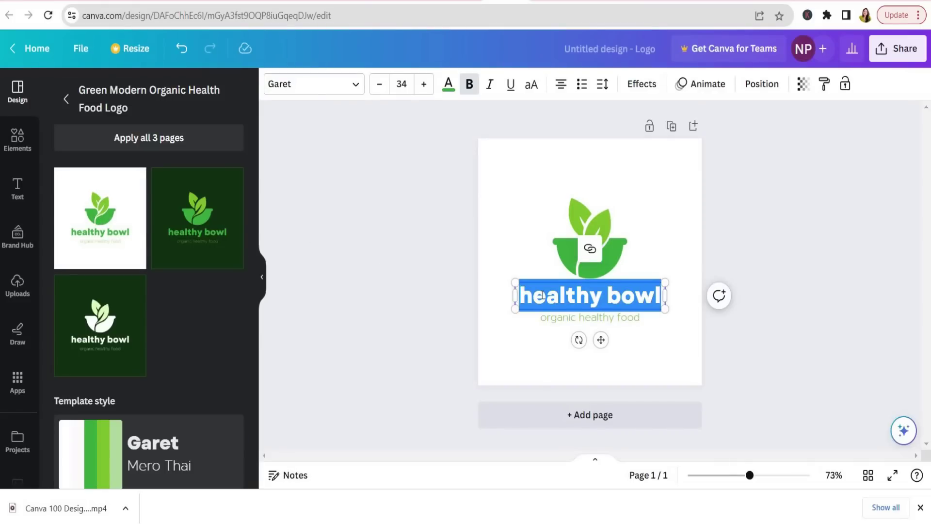
pyautogui.write('Eat H')
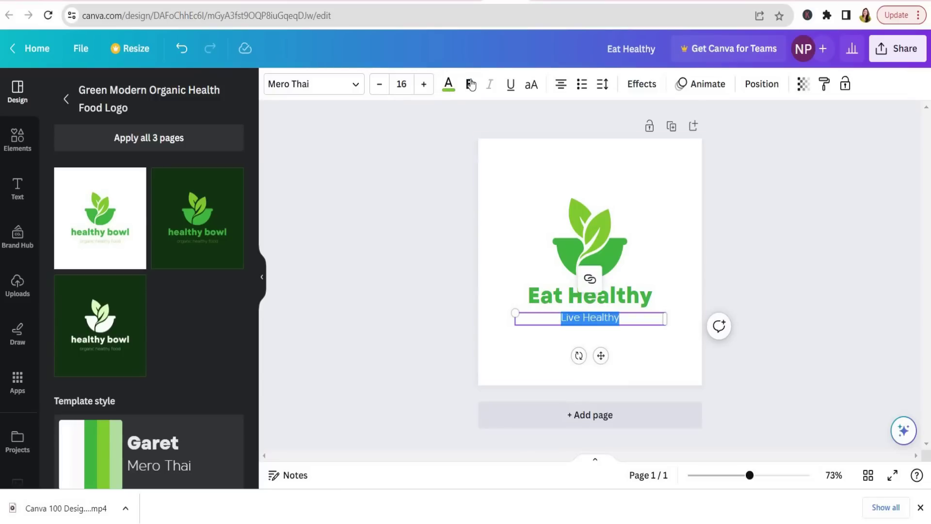
pyautogui.hotkey('ctrl', 'b')
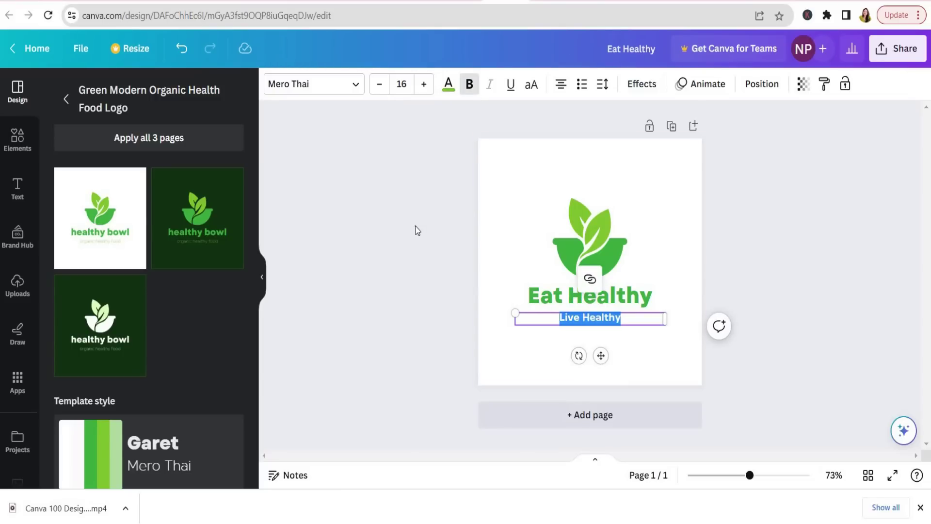
pyautogui.click(415, 226)
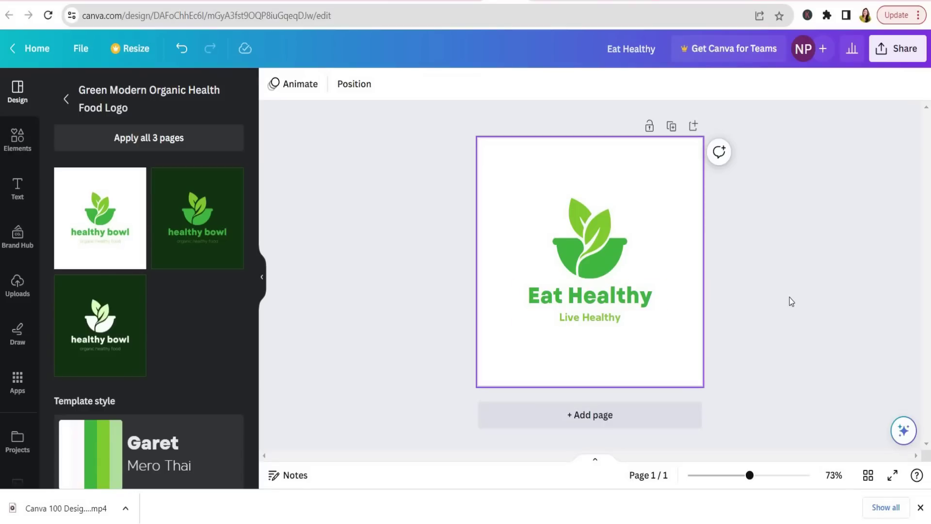
# Step: Download the finished logo as a PNG file
pyautogui.click(897, 49)
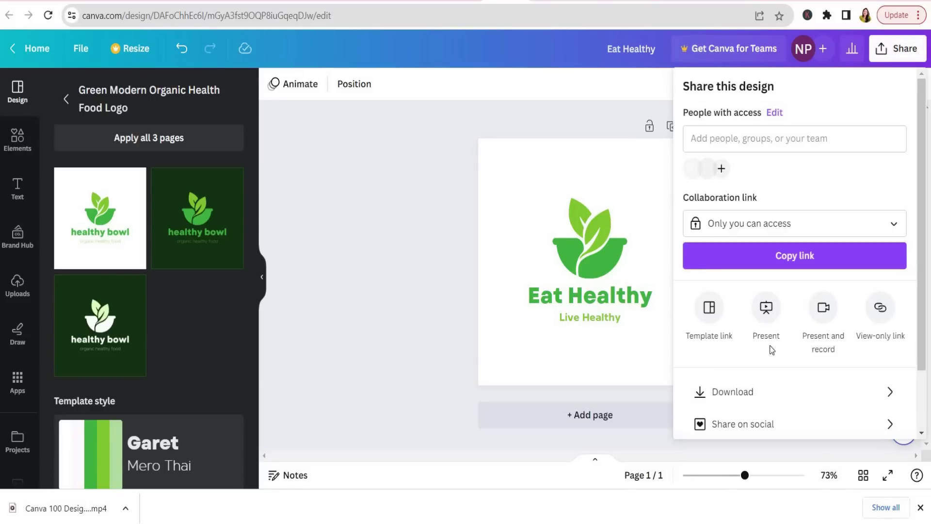
pyautogui.click(738, 392)
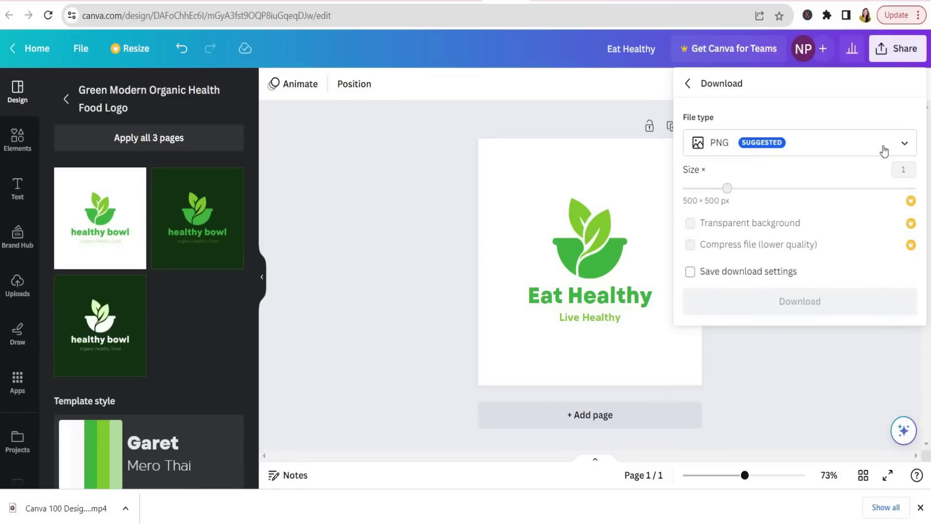
pyautogui.click(769, 305)
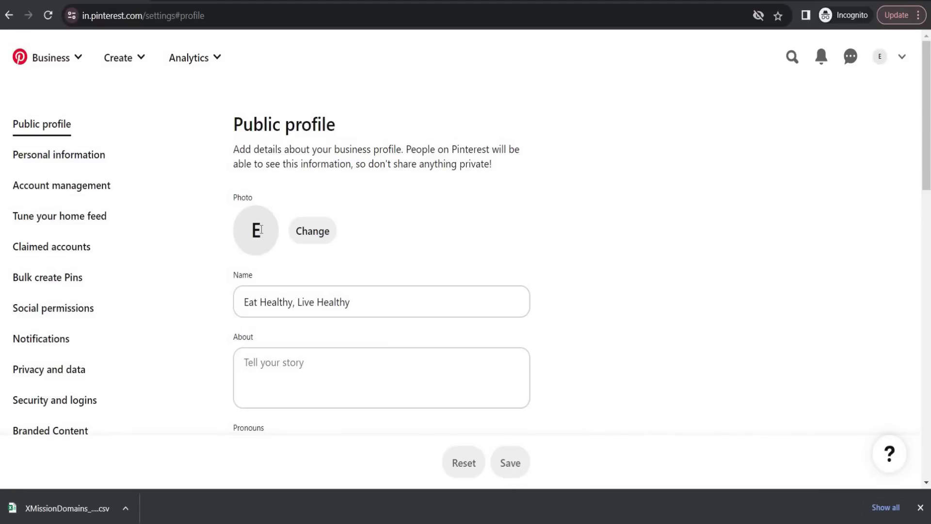
# Step: On the Pinterest public profile, upload the Eat Healthy logo as the photo and change the name to "Eat Healthy, Live Healthy !"
pyautogui.click(312, 230)
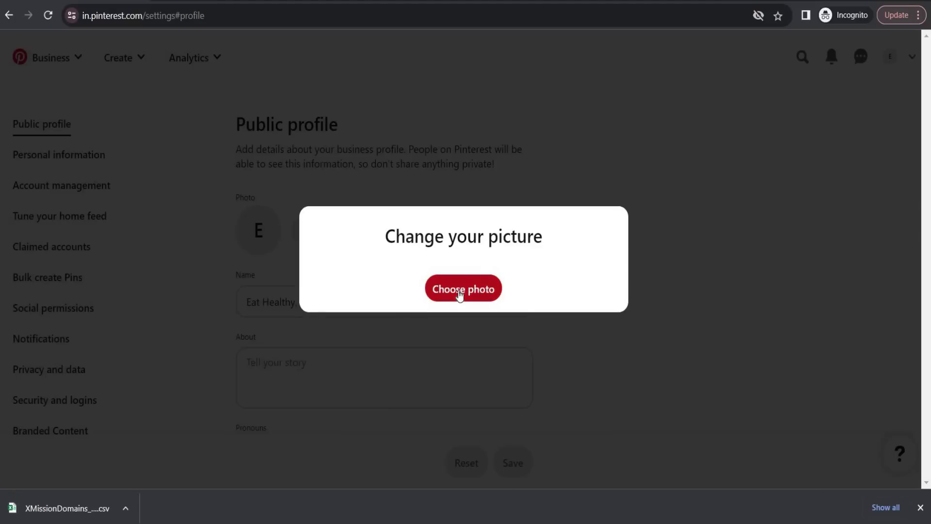
pyautogui.click(459, 290)
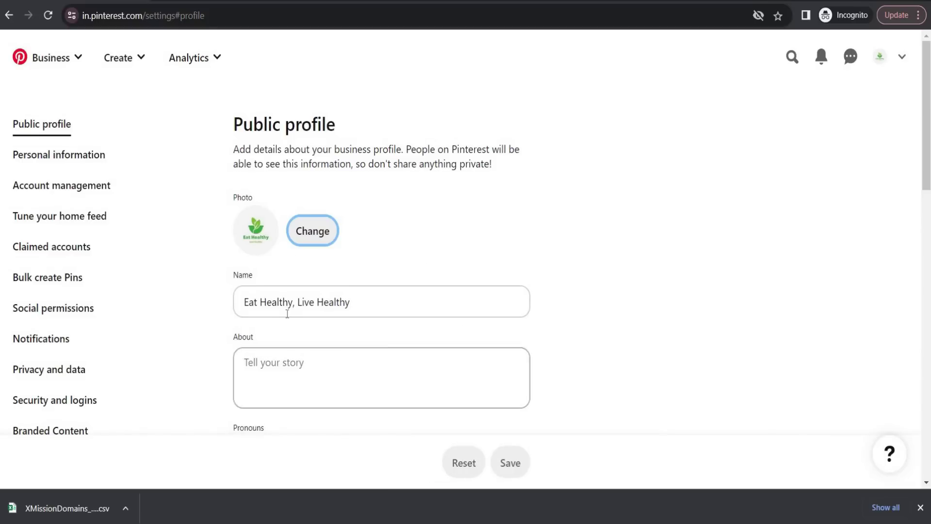
pyautogui.click(375, 301)
pyautogui.write('!')
pyautogui.scroll(-3, 375, 291)
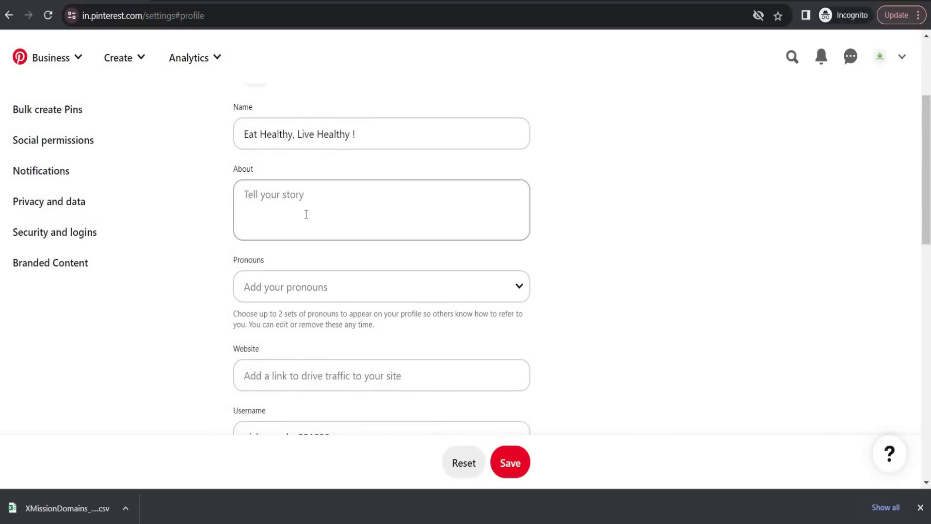
pyautogui.click(338, 203)
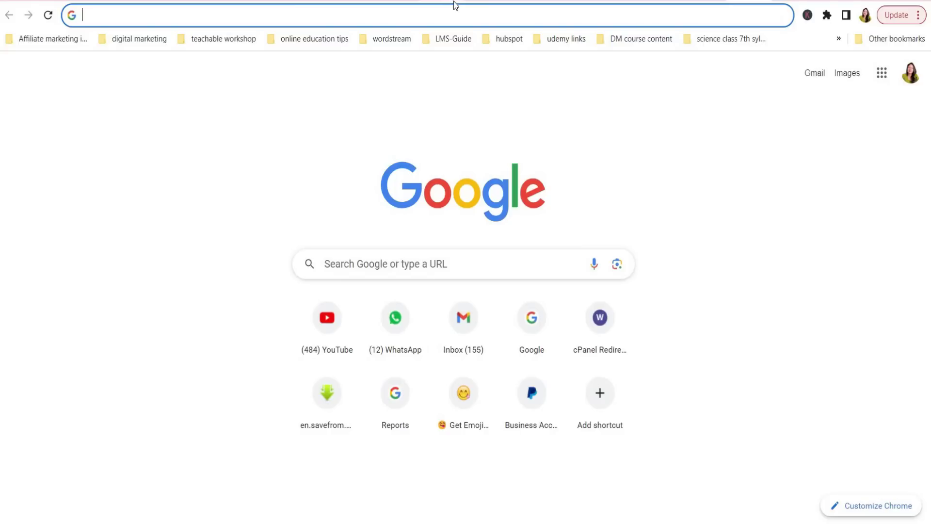
# Step: Search Google for "chatgpt", go to OpenAI's Introducing ChatGPT page, and log in to ChatGPT from there
pyautogui.write('chatgpt')
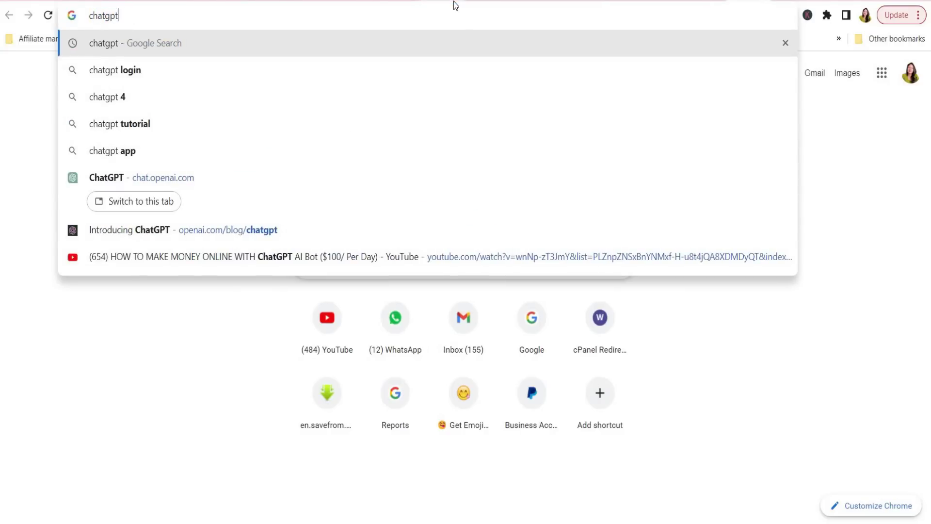
pyautogui.press('Return')
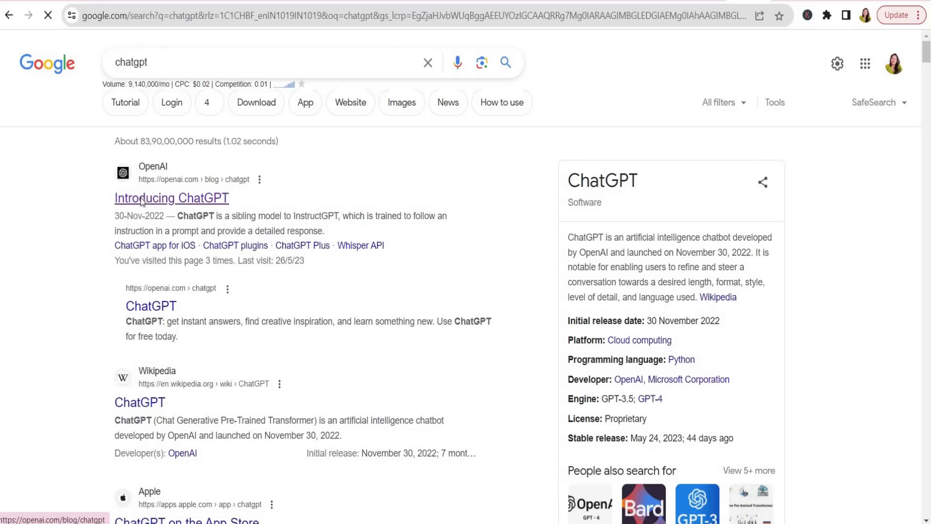
pyautogui.click(142, 198)
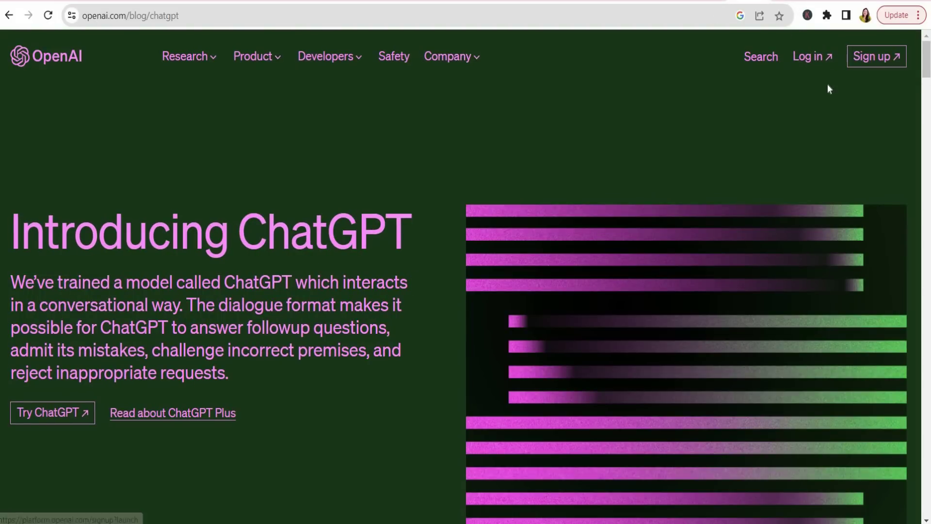
pyautogui.click(809, 61)
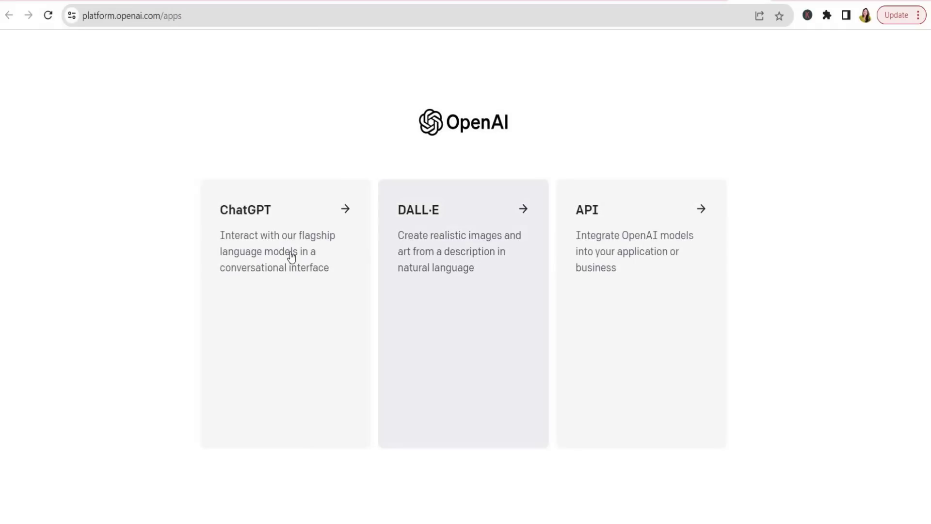
pyautogui.click(291, 254)
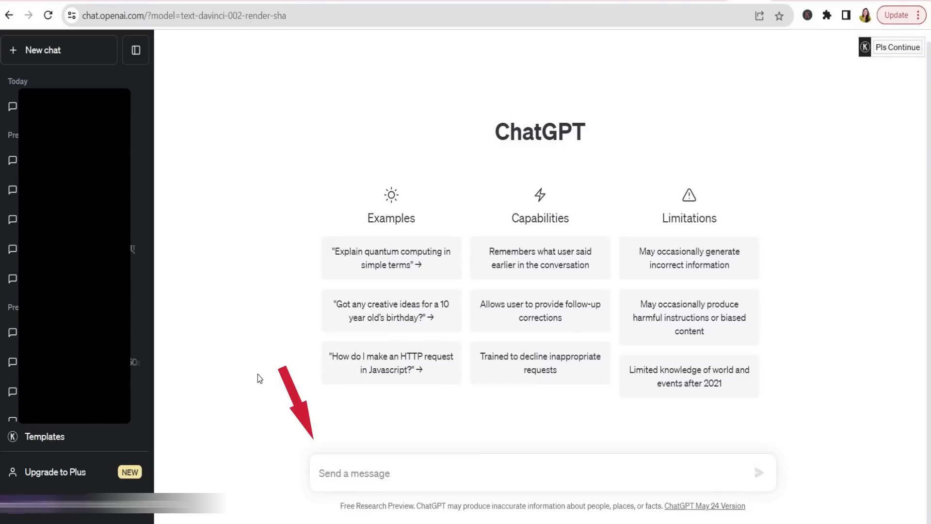
# Step: Ask ChatGPT for "TAGS FOR WEIGHTLOSS PAGE ON PINTEREST" and paste the suggested hashtags into the Pinterest profile's About field
pyautogui.write('TAGS FOR WEIGHTLOSS PAGE ON PINTEREST')
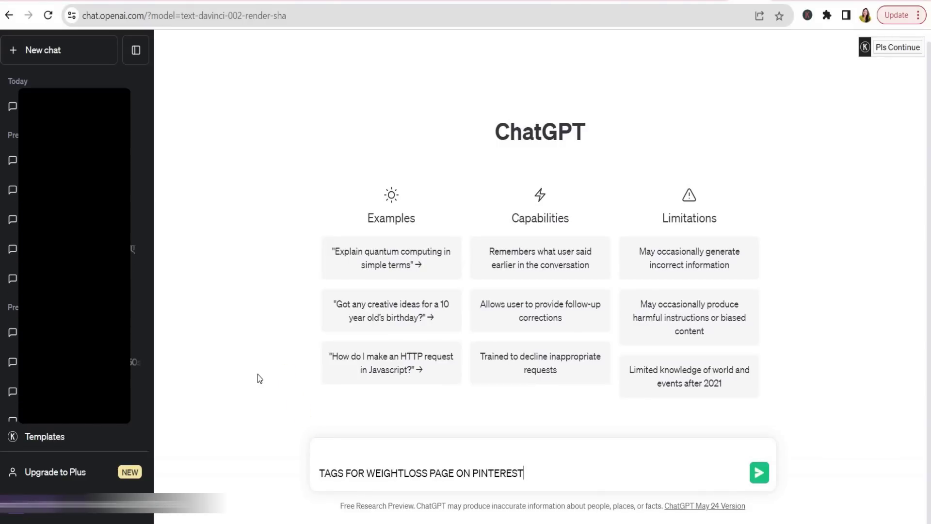
pyautogui.press('Return')
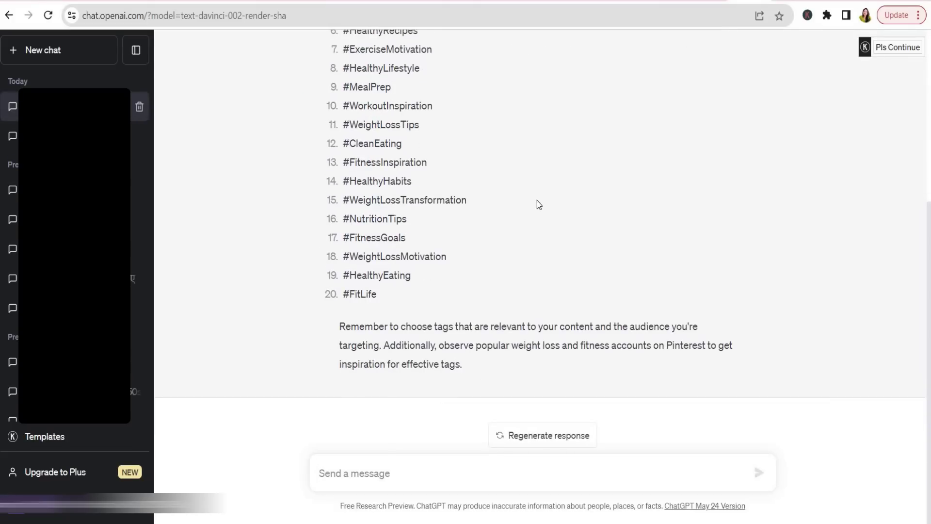
pyautogui.moveTo(537, 200); pyautogui.dragTo(438, 430)
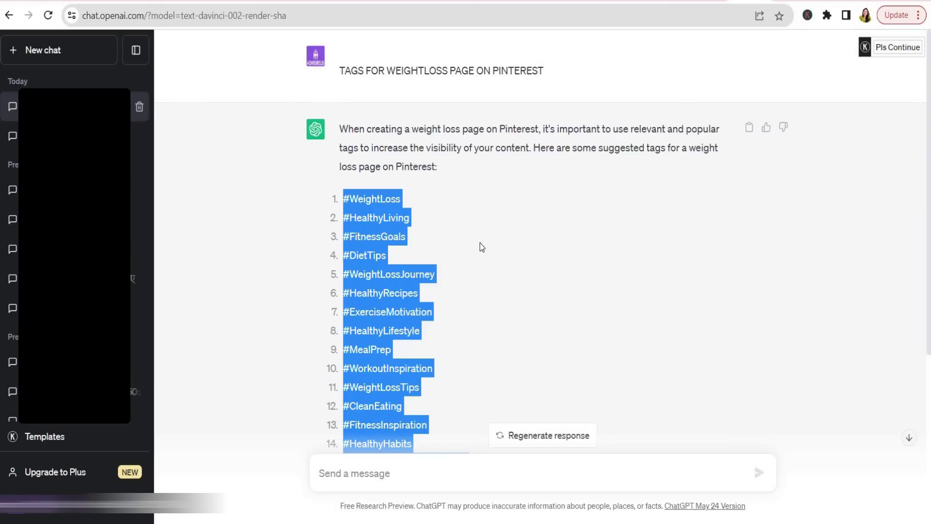
pyautogui.click(697, 478)
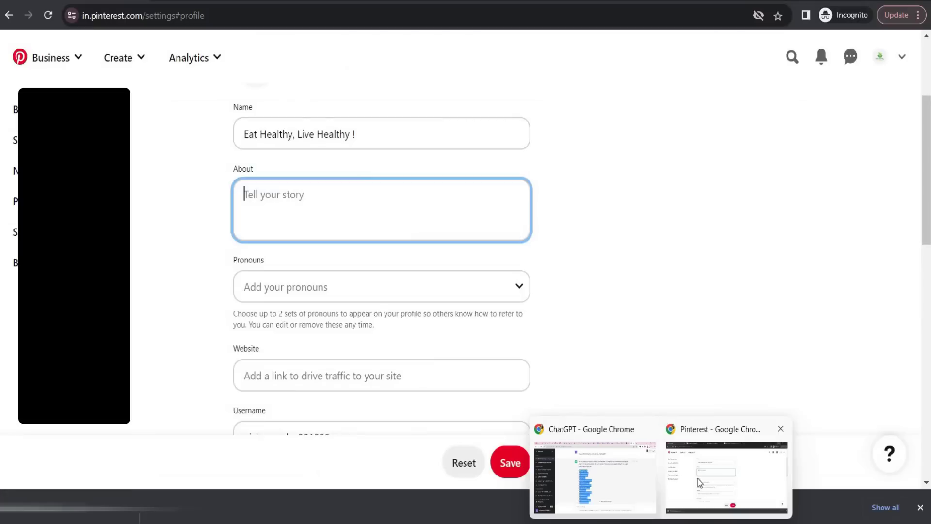
pyautogui.hotkey('ctrl', 'v')
pyautogui.click(658, 237)
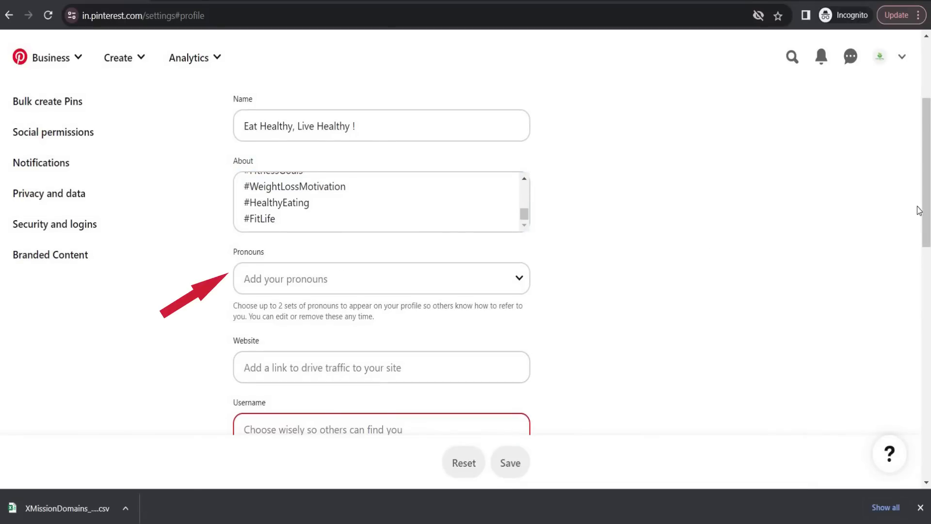
# Step: Set the Pinterest profile's username to "EatHealthyLiveHealthy01", based on the profile name
pyautogui.scroll(-3, 358, 304)
pyautogui.click(311, 290)
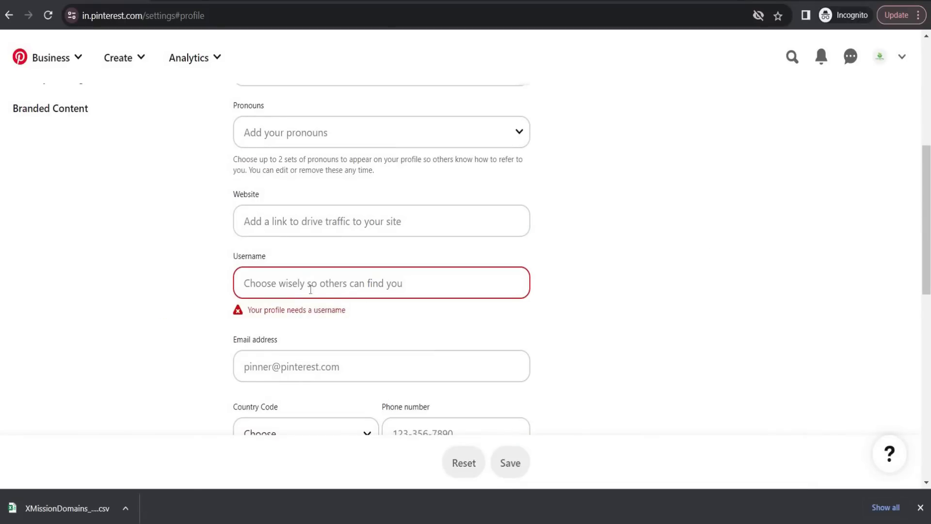
pyautogui.scroll(1, 522, 361)
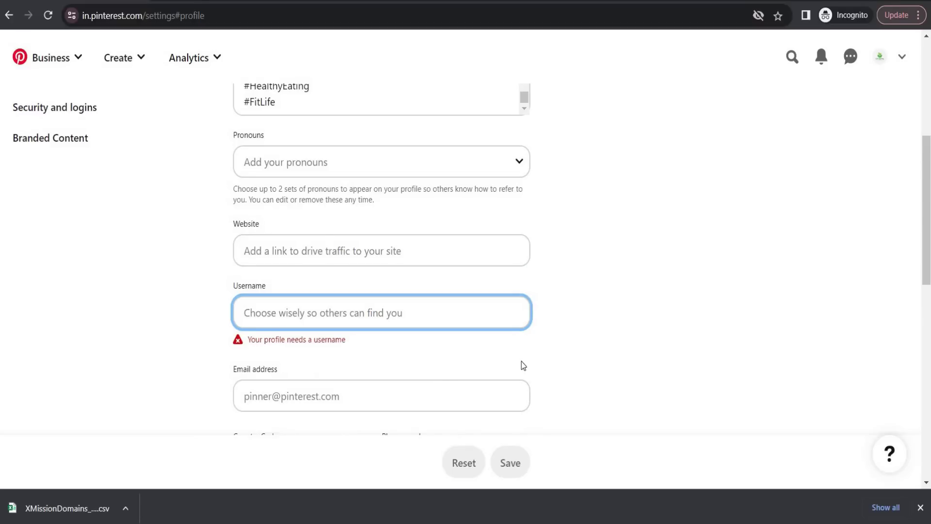
pyautogui.click(930, 103)
pyautogui.scroll(5, 929, 103)
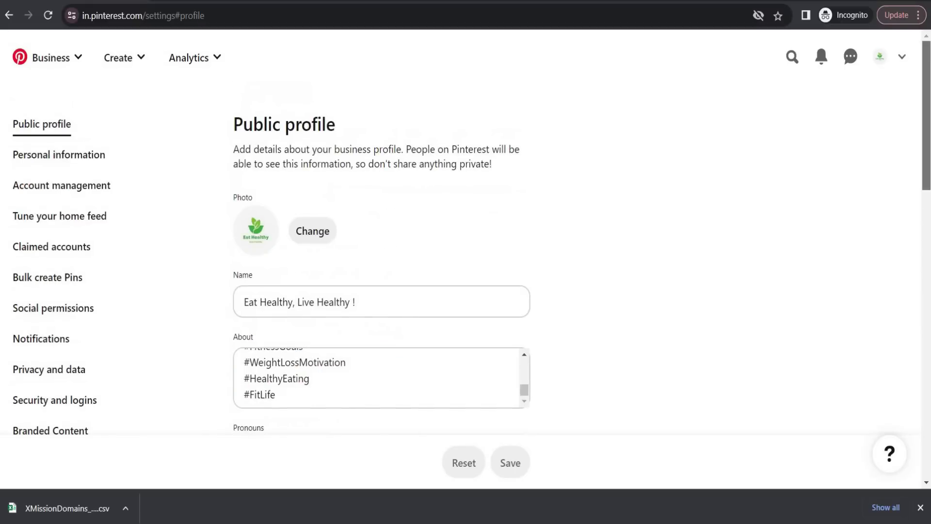
pyautogui.scroll(-2, 357, 250)
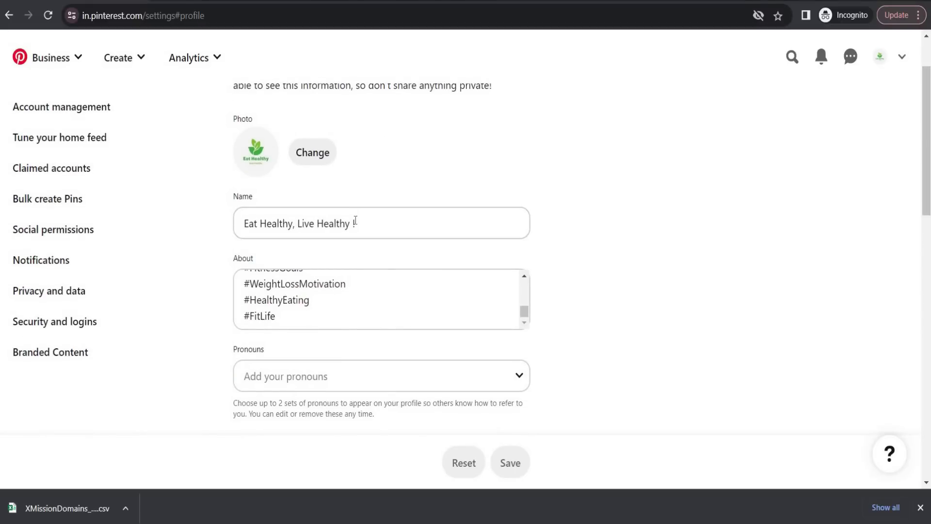
pyautogui.moveTo(346, 223); pyautogui.dragTo(208, 212)
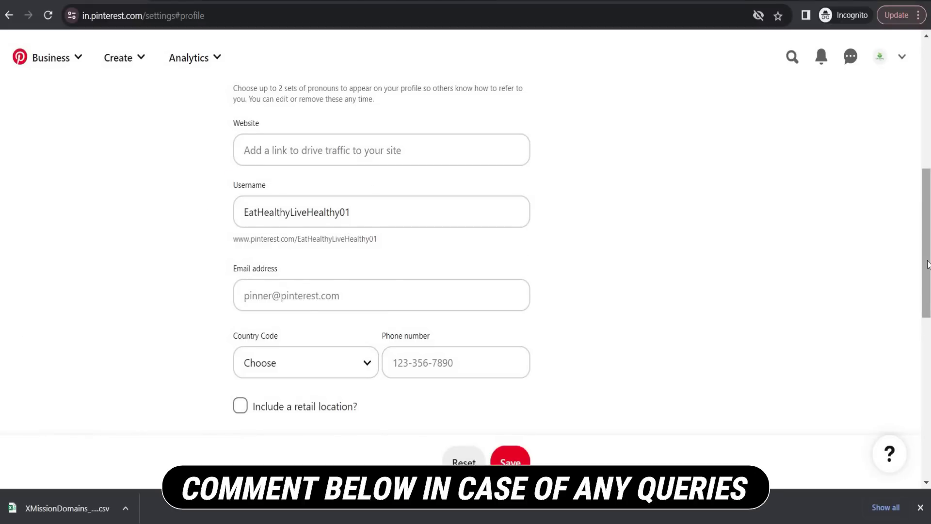
pyautogui.moveTo(928, 264); pyautogui.dragTo(928, 213)
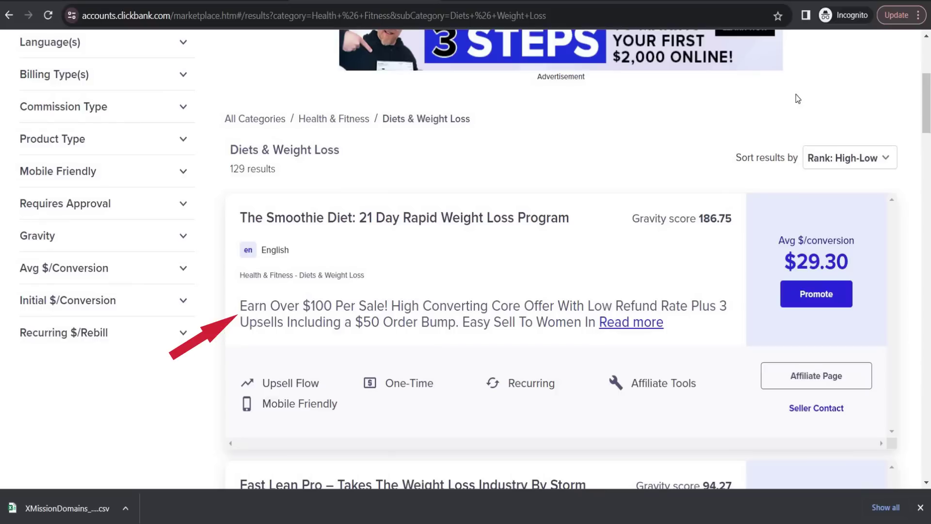
# Step: Open the affiliate page of The Smoothie Diet from the ClickBank marketplace and go to its affiliate tools
pyautogui.click(393, 222)
pyautogui.scroll(-6, 929, 228)
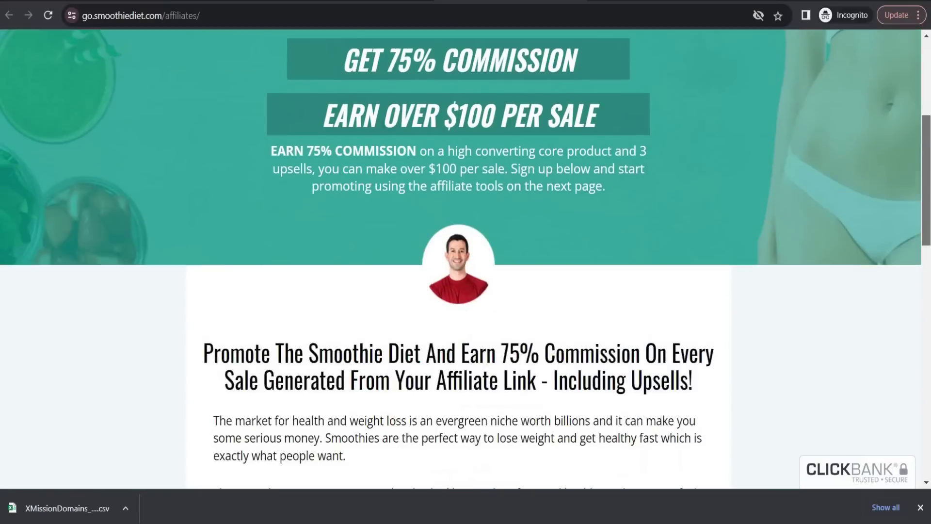
pyautogui.scroll(-8, 531, 354)
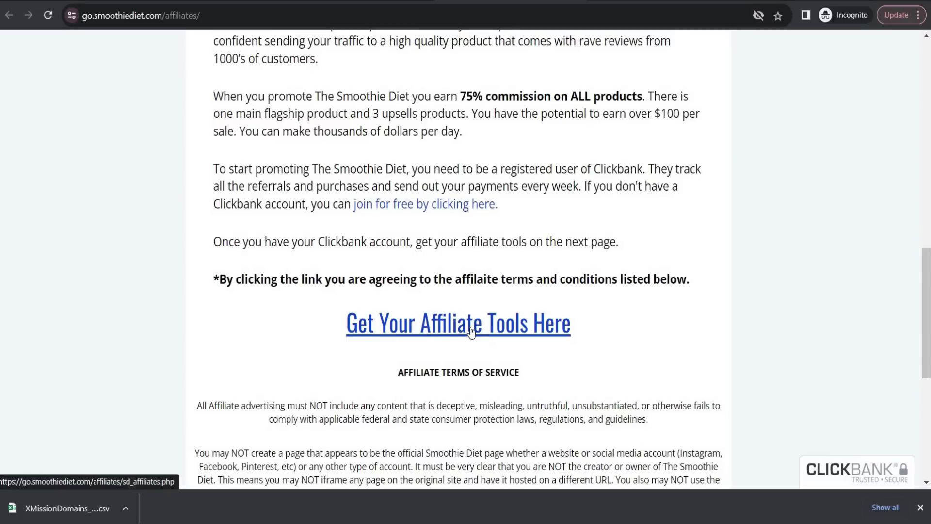
pyautogui.click(451, 333)
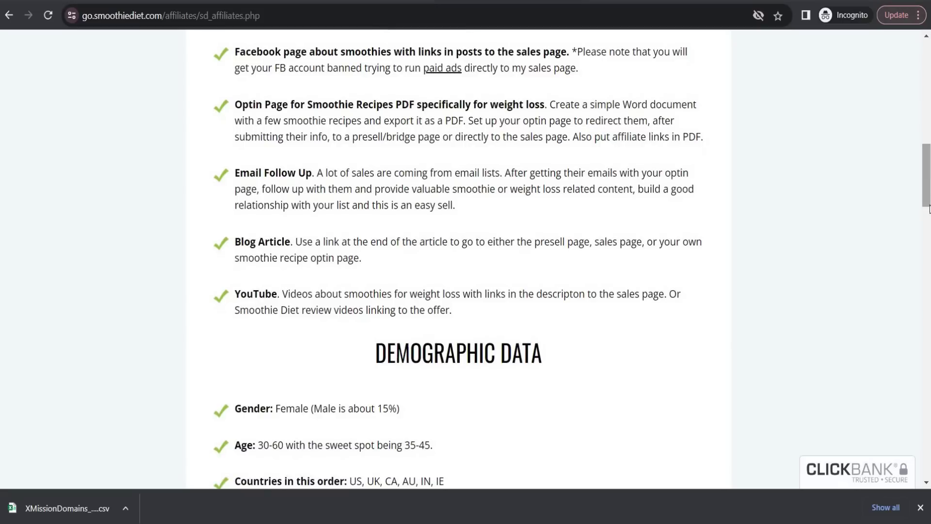
# Step: Download the Product Images/Banners zip file from the Smoothie Diet affiliate tools page
pyautogui.click(927, 247)
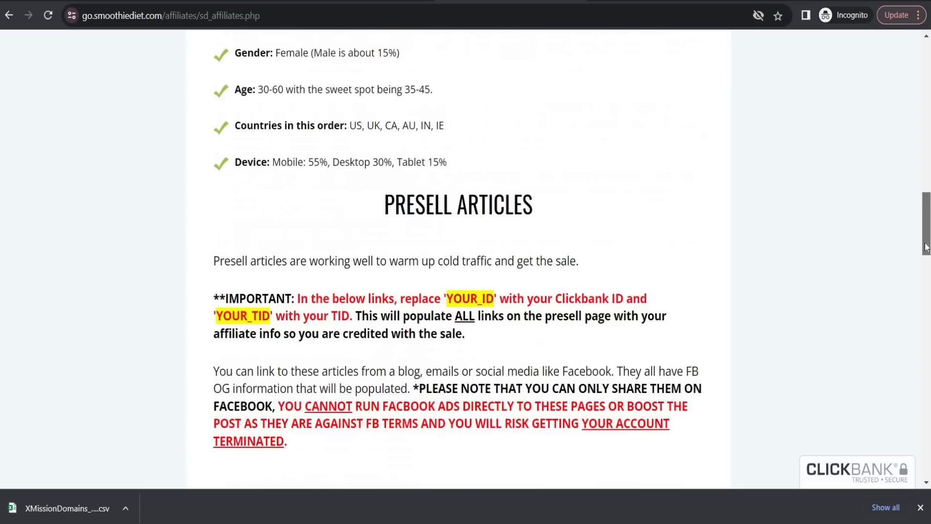
pyautogui.moveTo(927, 247); pyautogui.dragTo(928, 429)
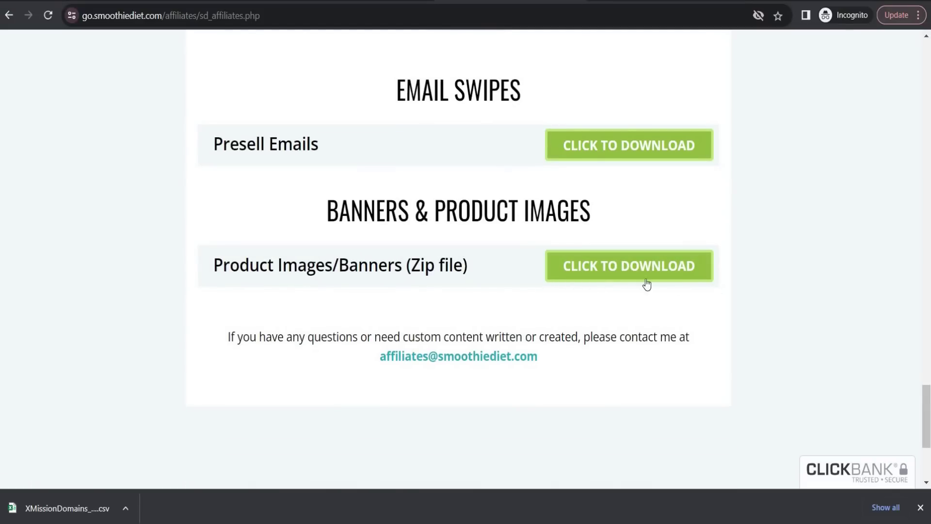
pyautogui.click(622, 271)
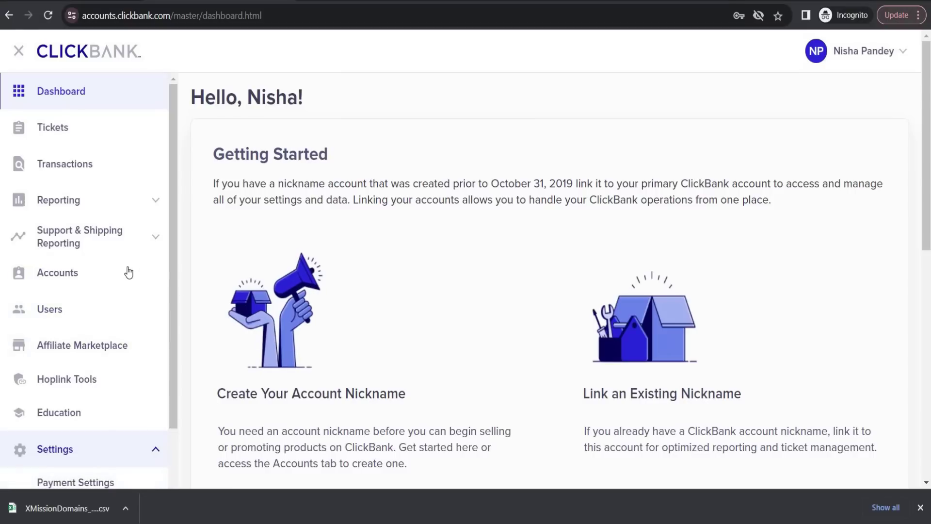
# Step: In the ClickBank accounts area, create a unique account nickname with the account type Affiliate (Promote products)
pyautogui.click(53, 284)
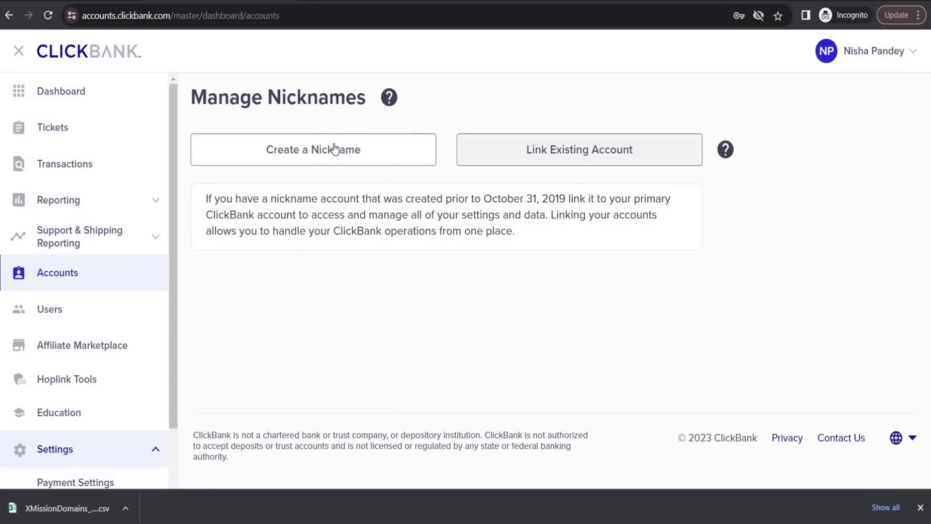
pyautogui.click(310, 150)
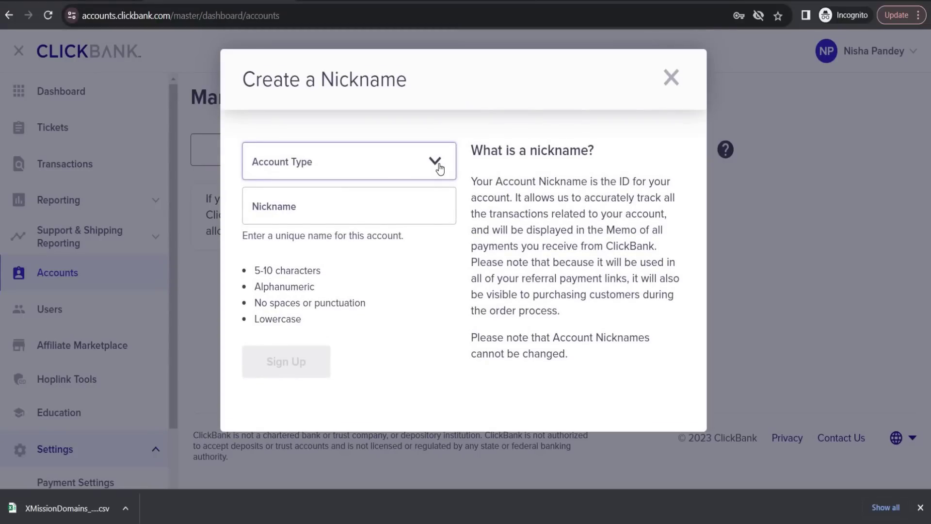
pyautogui.click(439, 168)
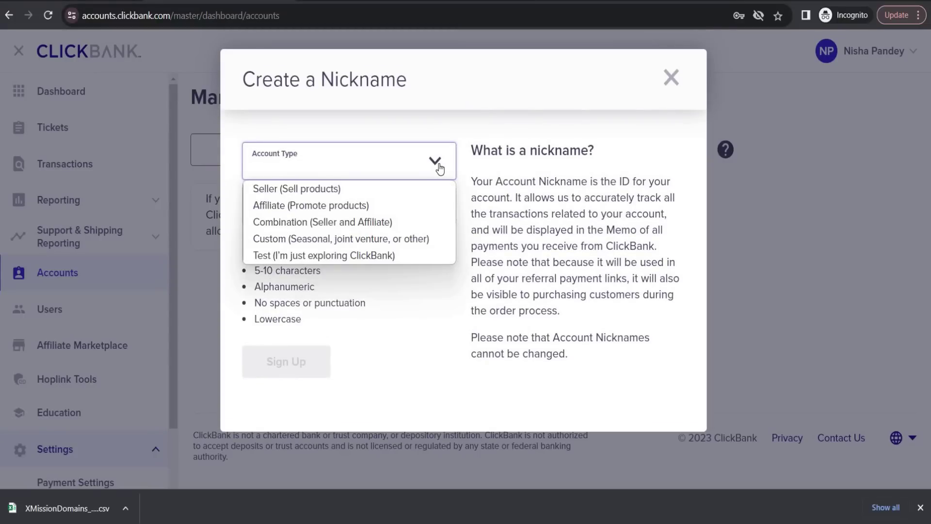
pyautogui.click(356, 211)
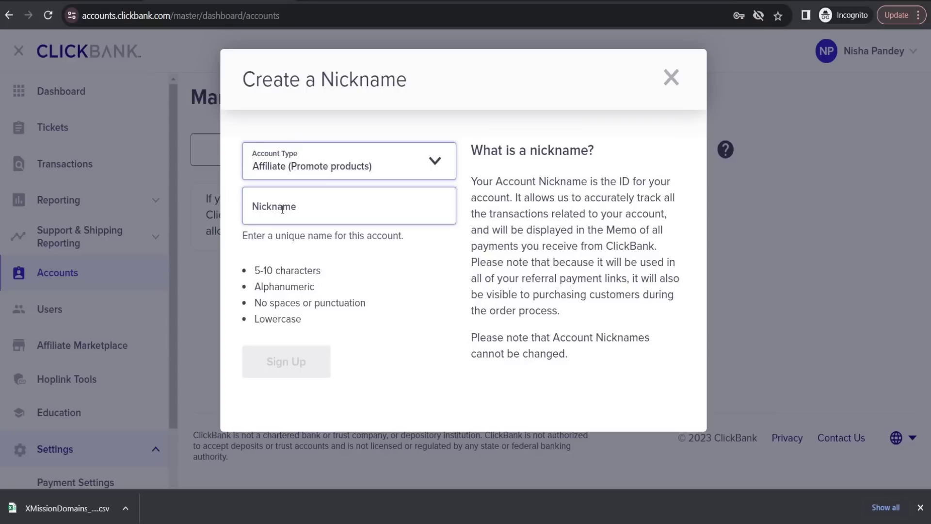
pyautogui.click(283, 208)
pyautogui.write('cb05042015')
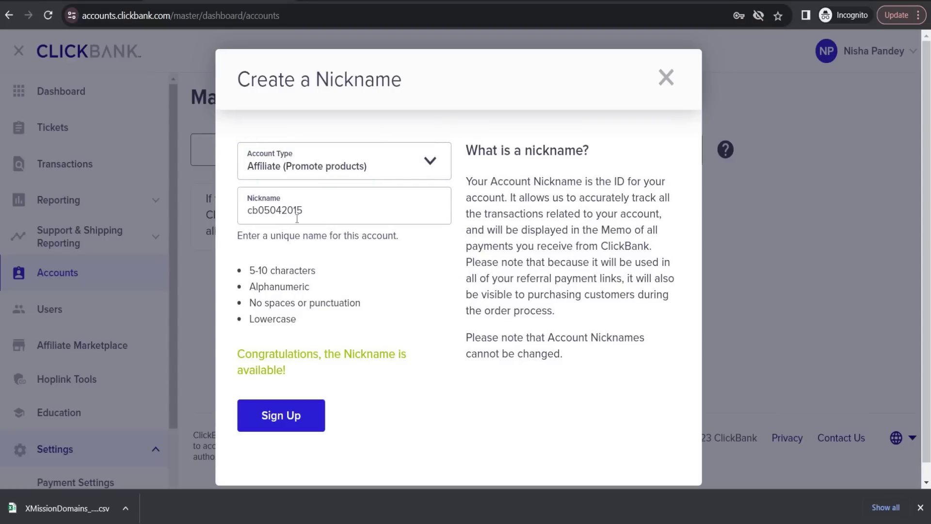
pyautogui.click(285, 417)
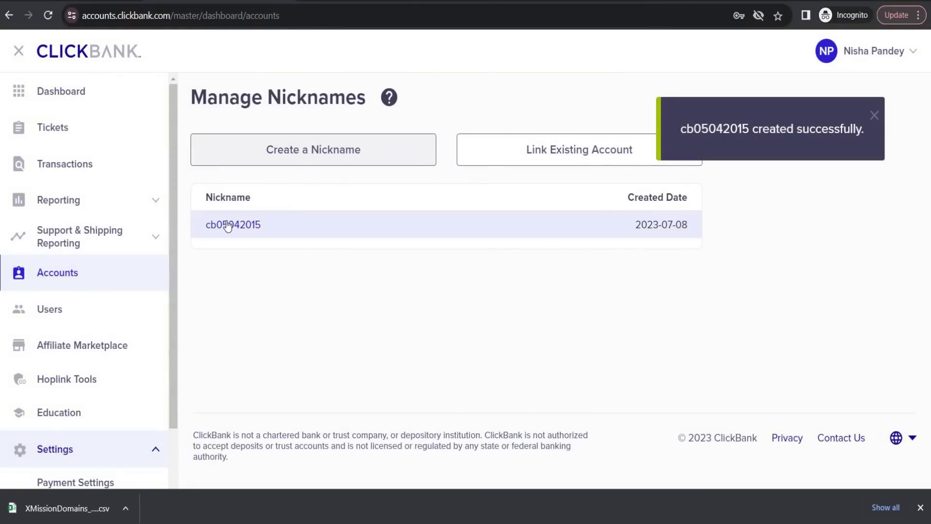
# Step: Copy the new account nickname and use it to create a HopLink for The Smoothie Diet, leaving the tracking ID empty
pyautogui.doubleClick(198, 224)
pyautogui.hotkey('ctrl', 'c')
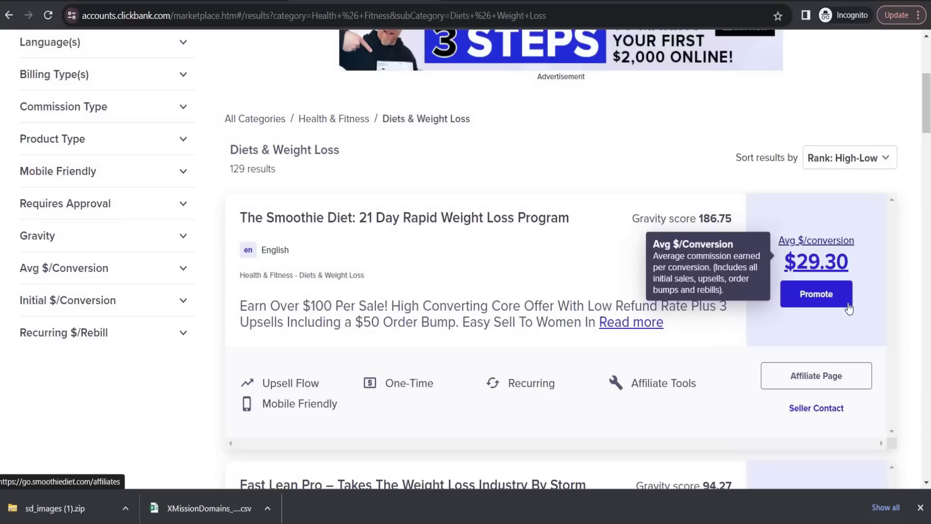
pyautogui.click(816, 298)
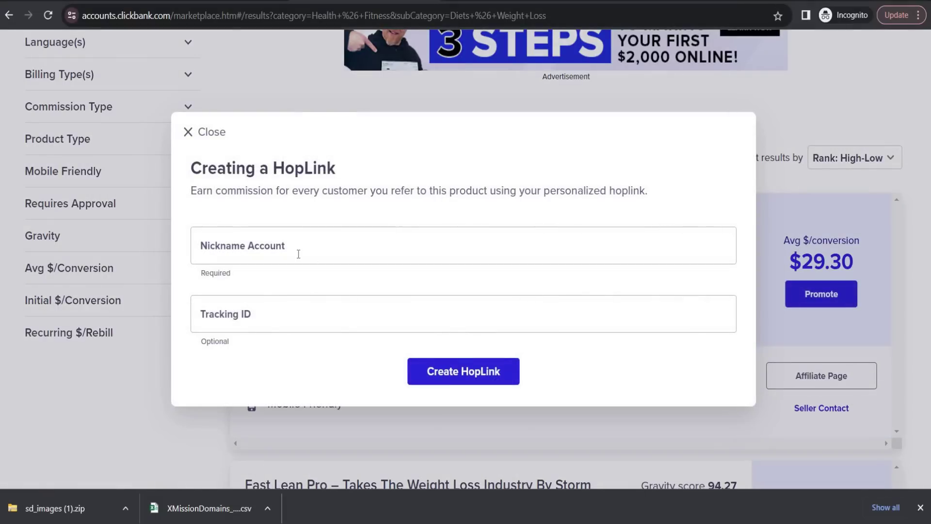
pyautogui.click(267, 242)
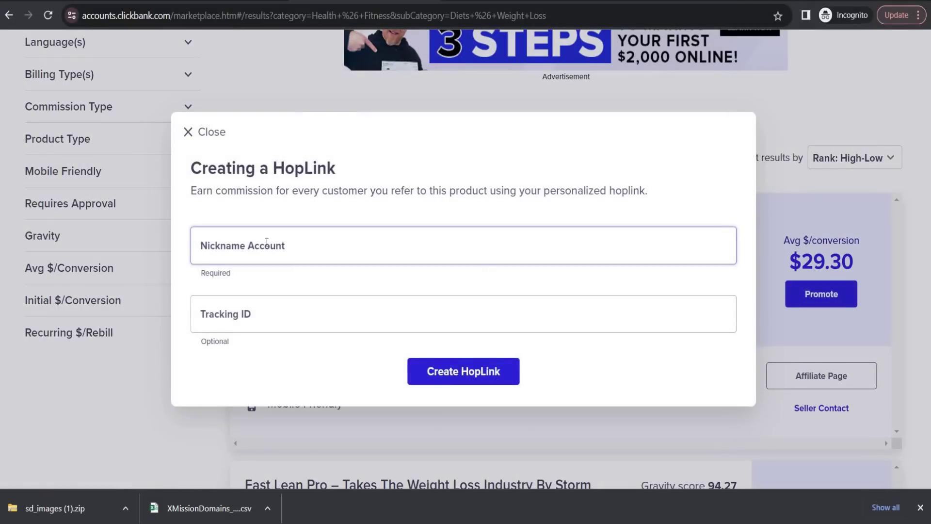
pyautogui.click(267, 242)
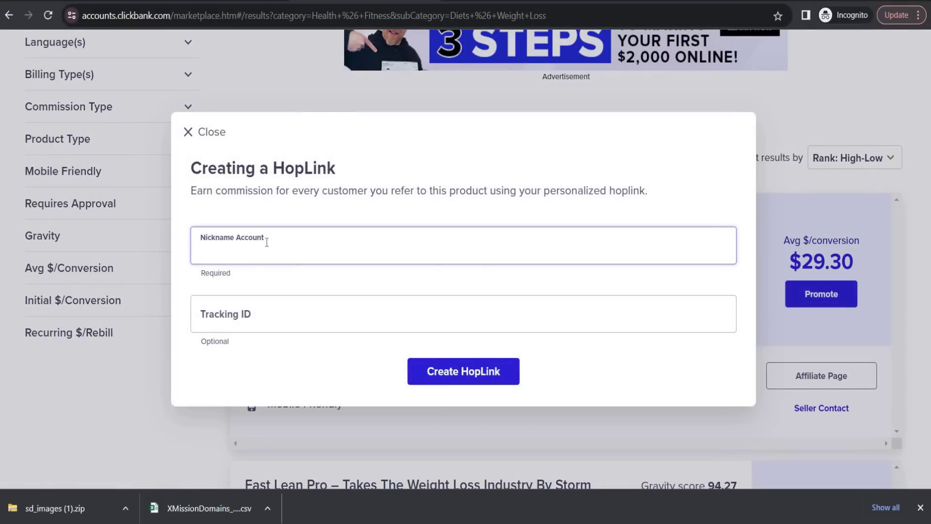
pyautogui.hotkey('ctrl', 'v')
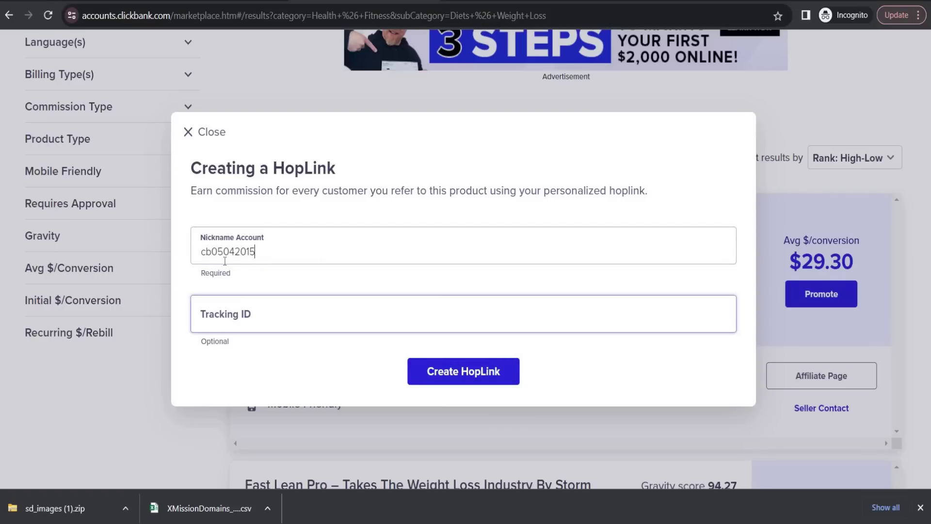
pyautogui.click(484, 375)
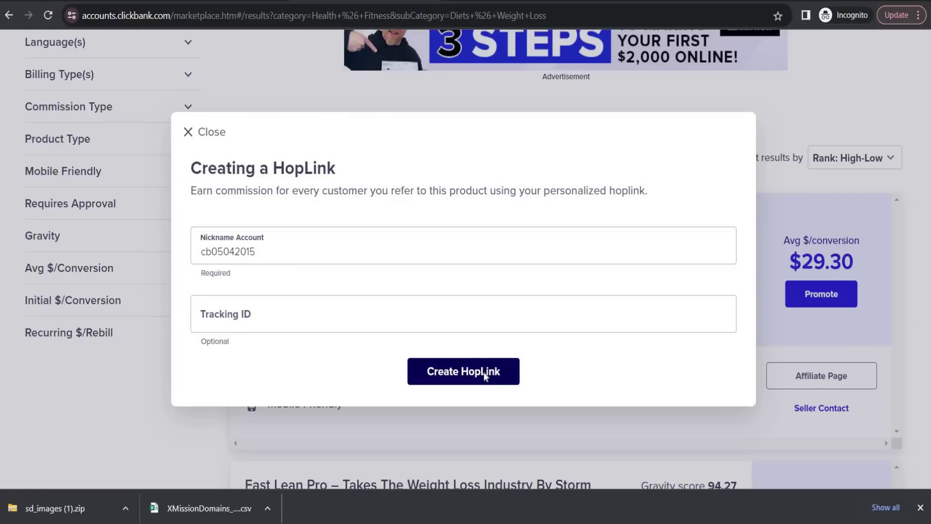
pyautogui.click(311, 389)
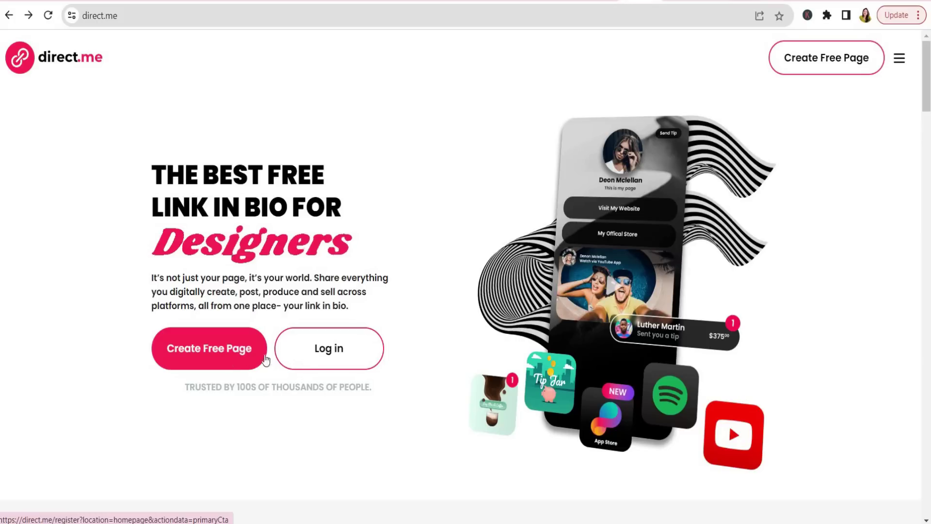
# Step: Create a free direct.me account with the e-mail address, full name and account password, and verify it with the e-mailed code
pyautogui.click(218, 359)
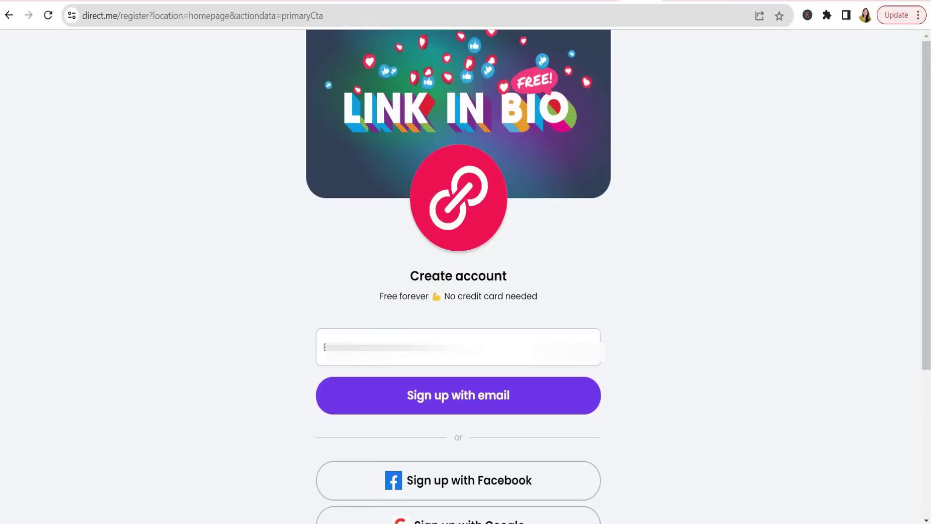
pyautogui.press('Return')
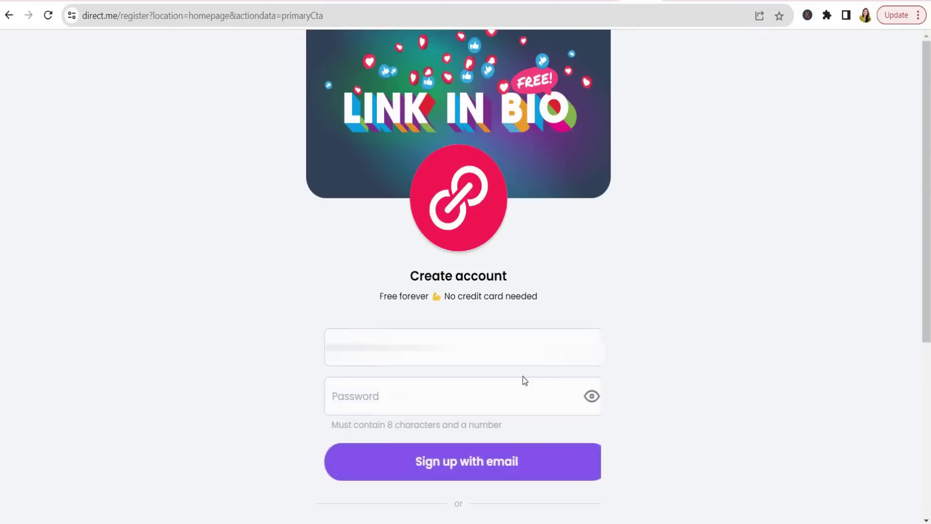
pyautogui.click(413, 344)
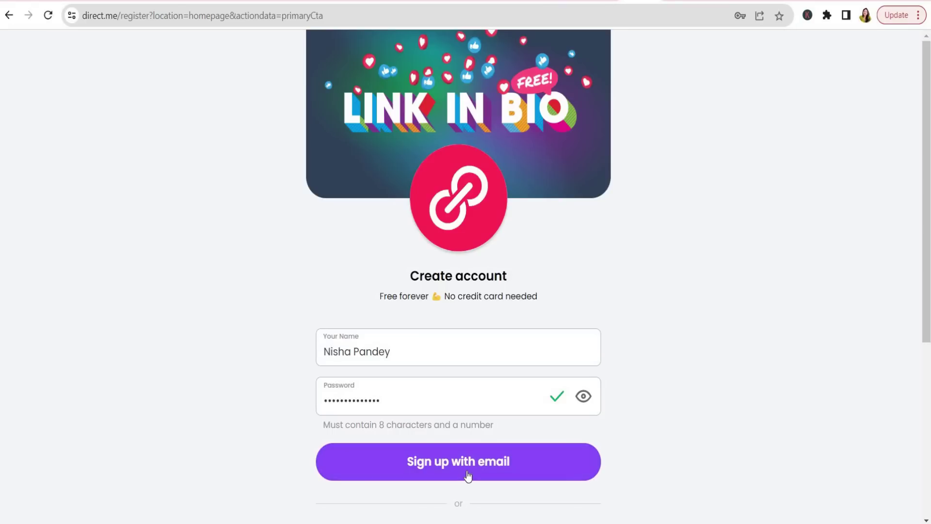
pyautogui.click(467, 471)
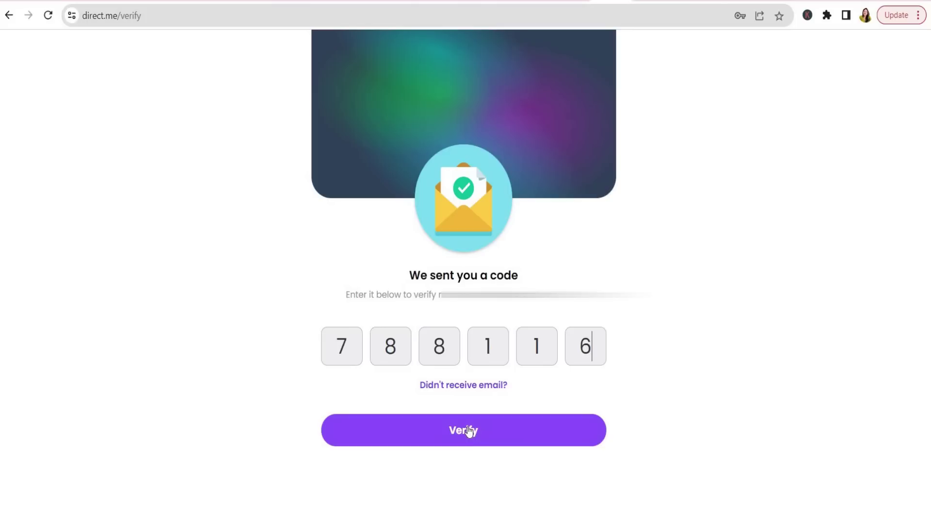
pyautogui.click(471, 431)
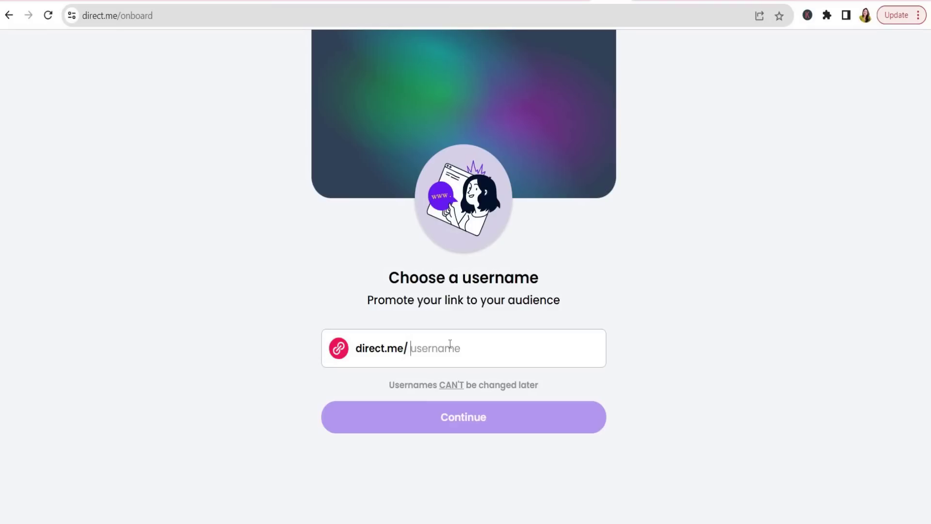
# Step: Claim the username eathealthylivehealthy, choose Health & Wellness as the profile category, and dismiss the dashboard welcome card
pyautogui.write('eat')
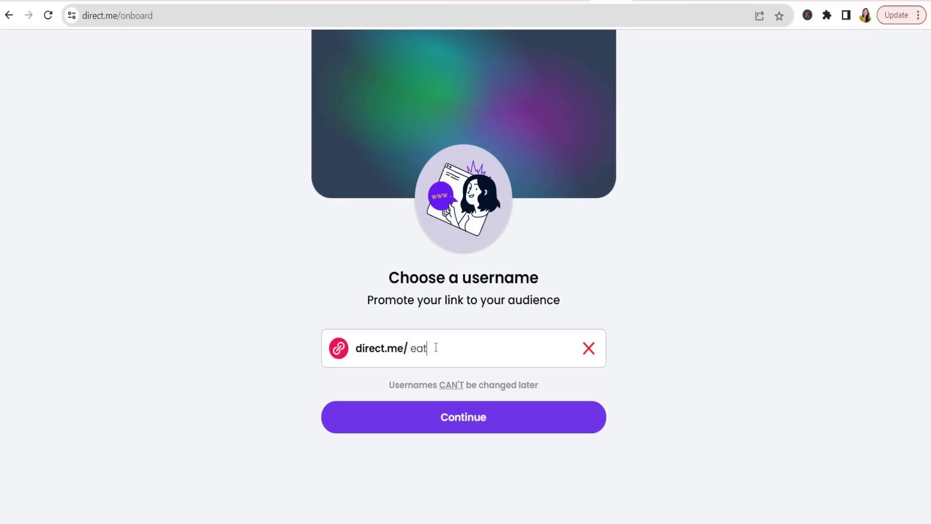
pyautogui.write('healthylivehealthy')
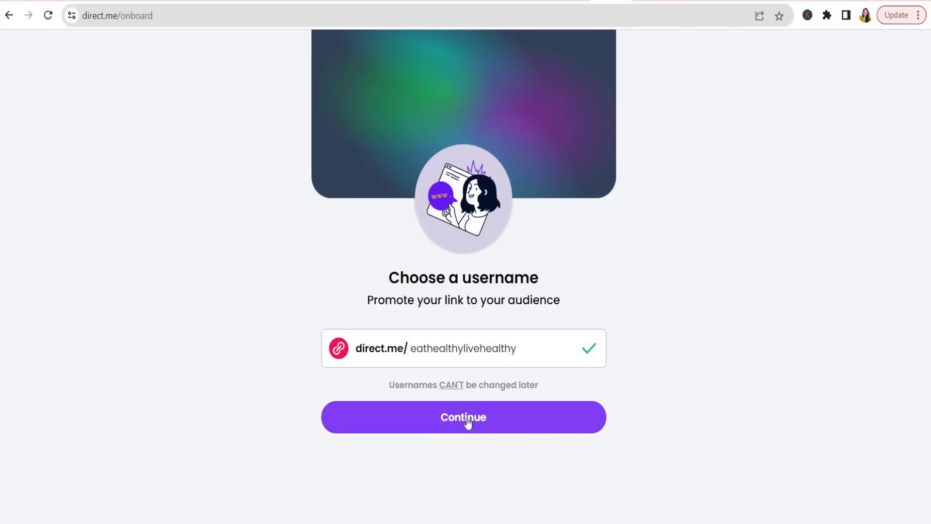
pyautogui.click(467, 420)
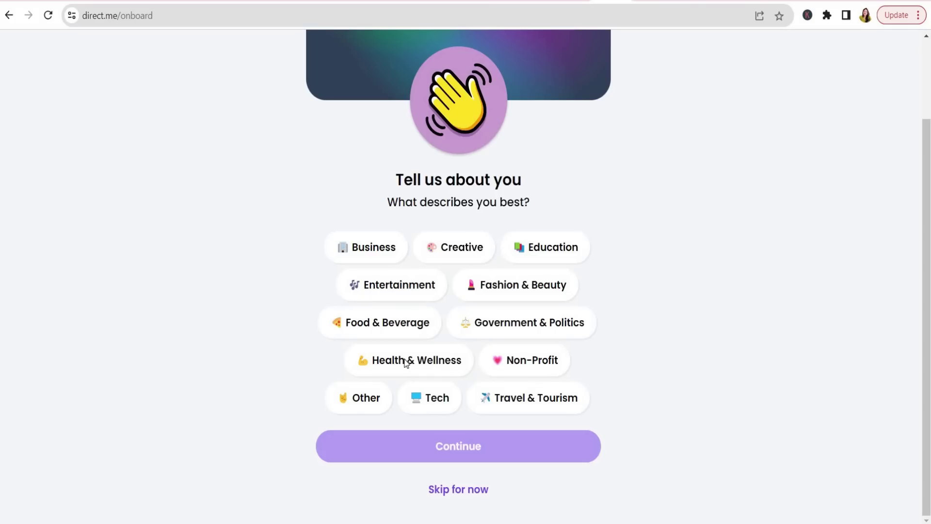
pyautogui.click(407, 361)
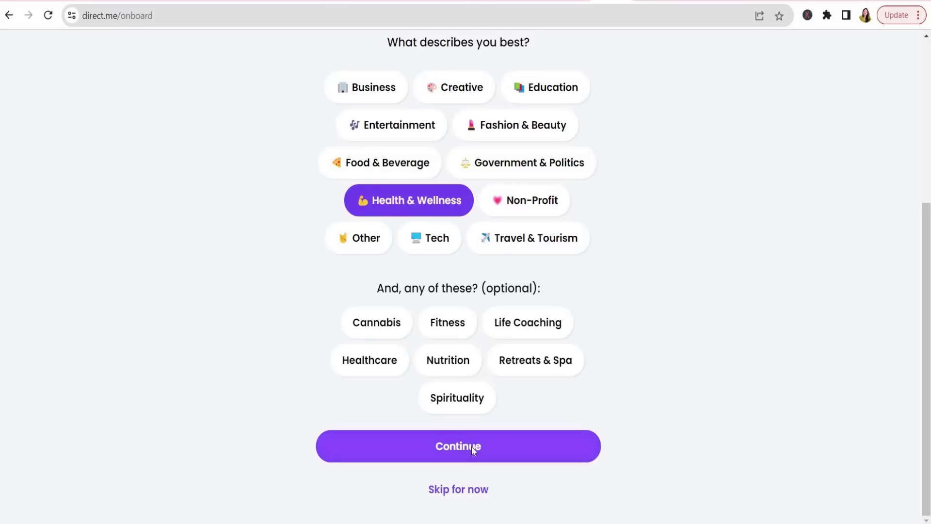
pyautogui.click(472, 446)
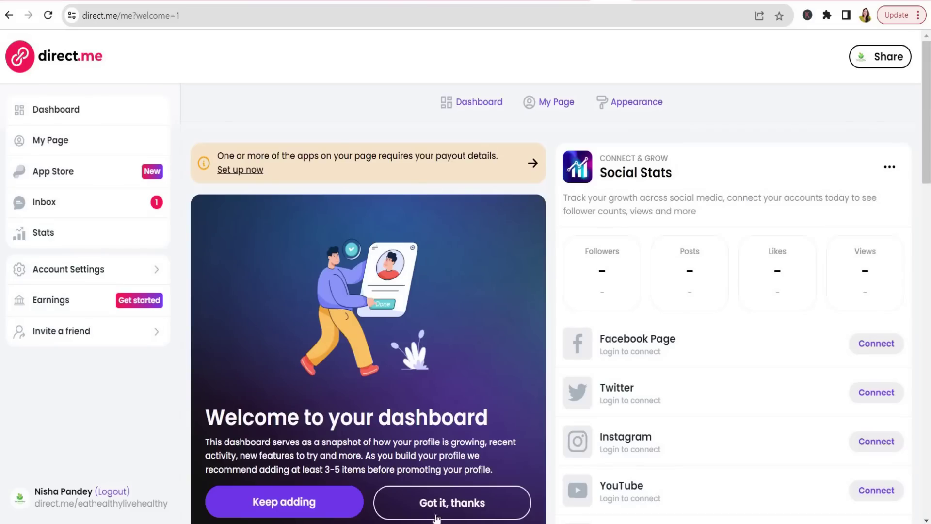
pyautogui.click(453, 513)
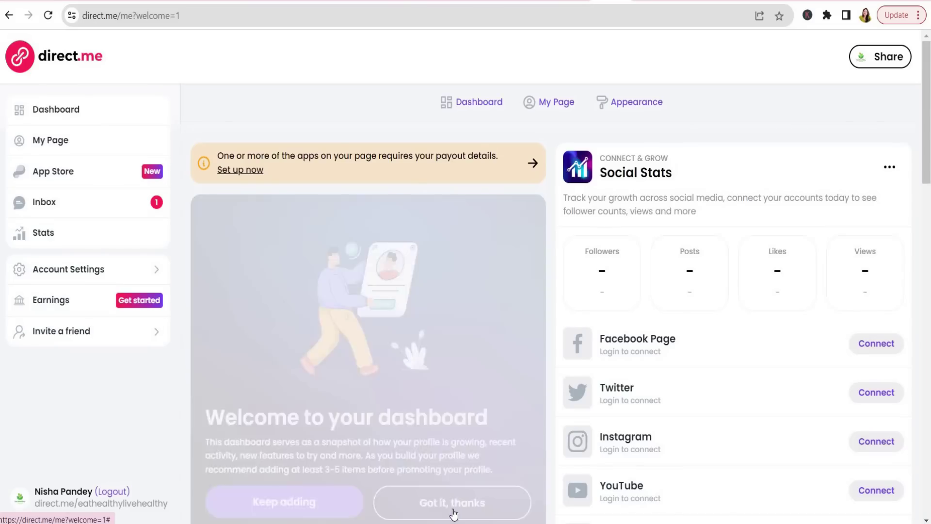
# Step: Open the profile page for editing and change the display name to Eat Healthy Live Healthy
pyautogui.scroll(-5, 412, 383)
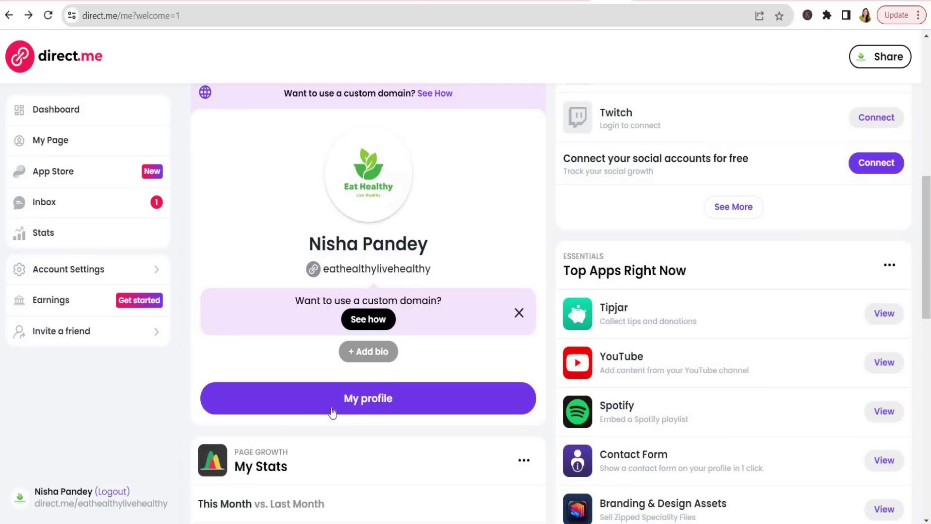
pyautogui.click(377, 410)
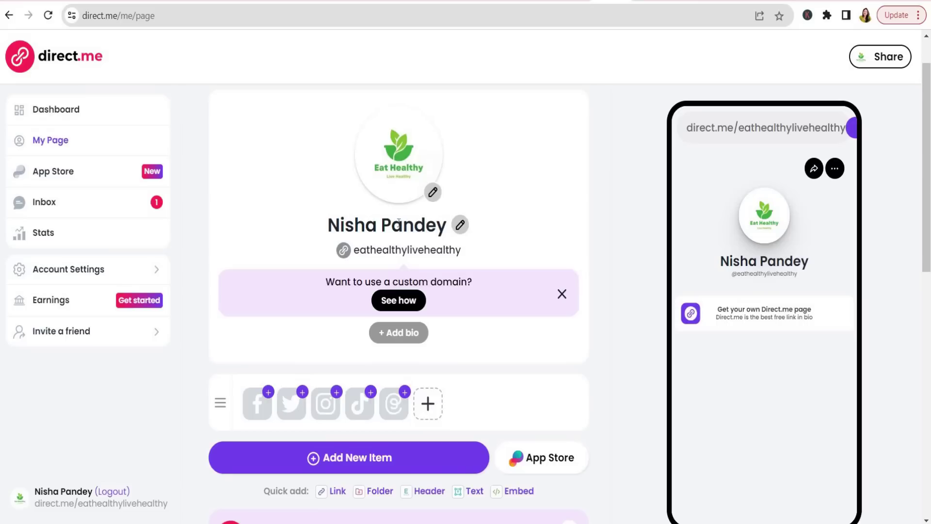
pyautogui.click(462, 224)
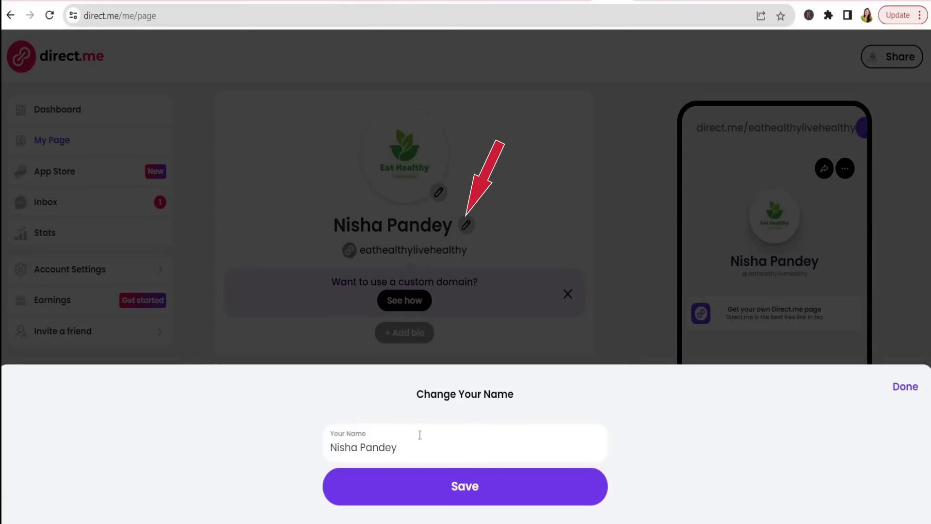
pyautogui.hotkey('ctrl', 'a')
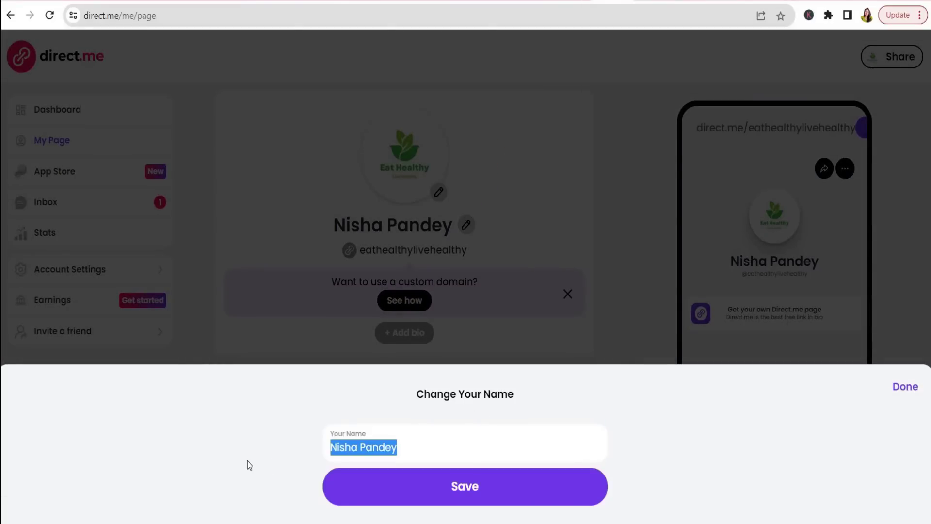
pyautogui.write('Eat Healthy Live Healthy')
pyautogui.press('Return')
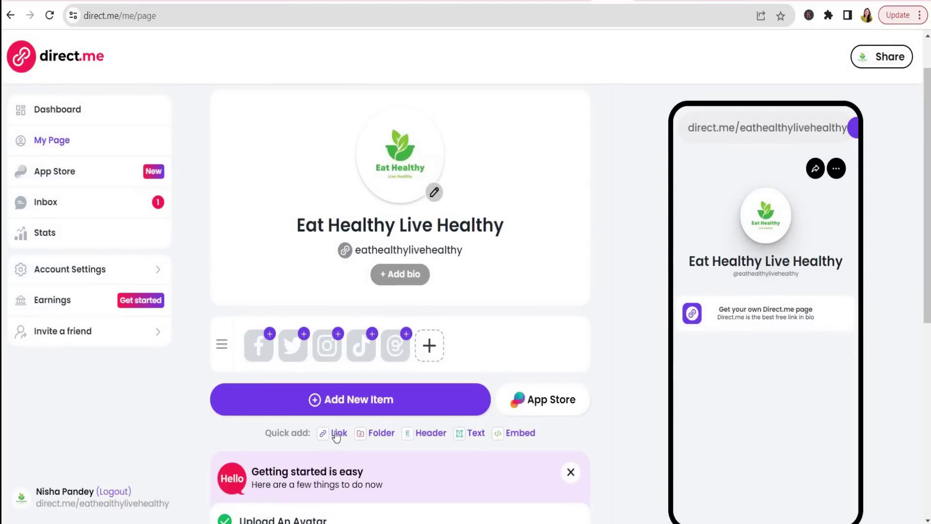
# Step: Start a new link item on the page and paste in the encrypted HopLink copied from ClickBank
pyautogui.click(338, 435)
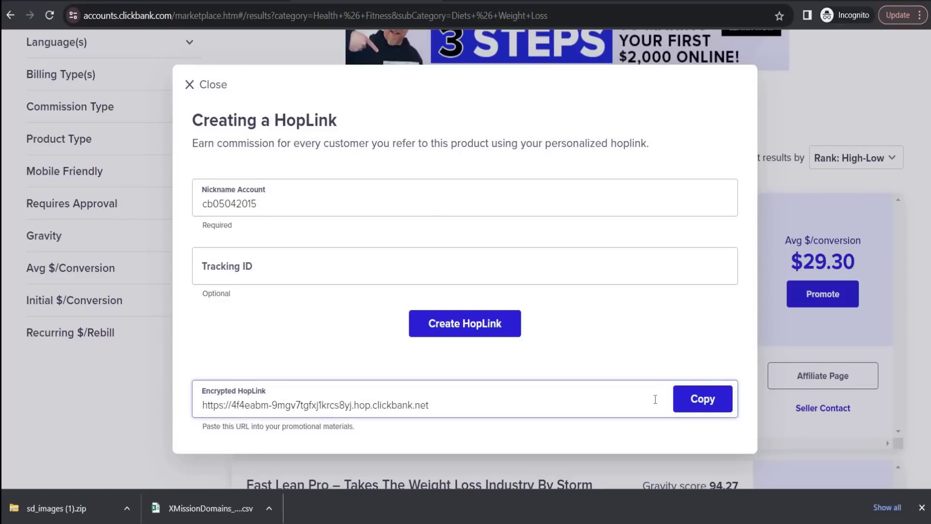
pyautogui.click(703, 399)
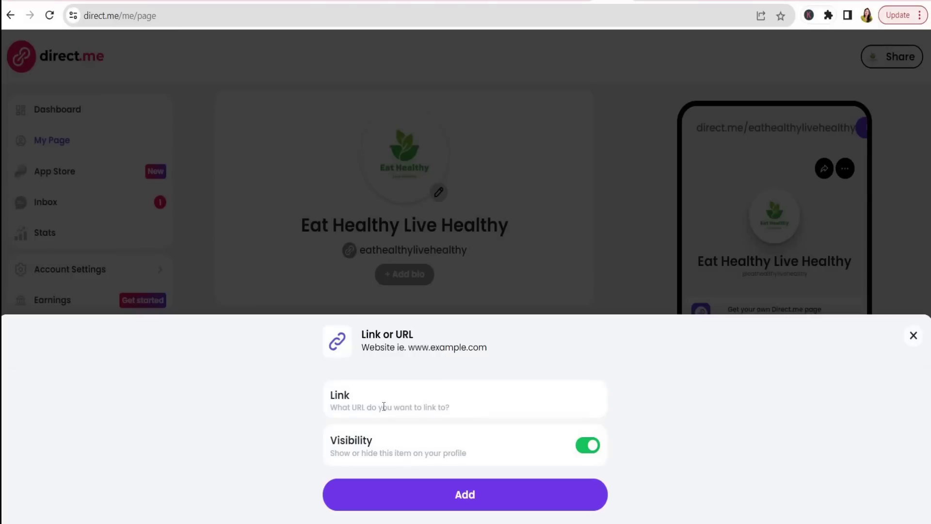
pyautogui.click(384, 406)
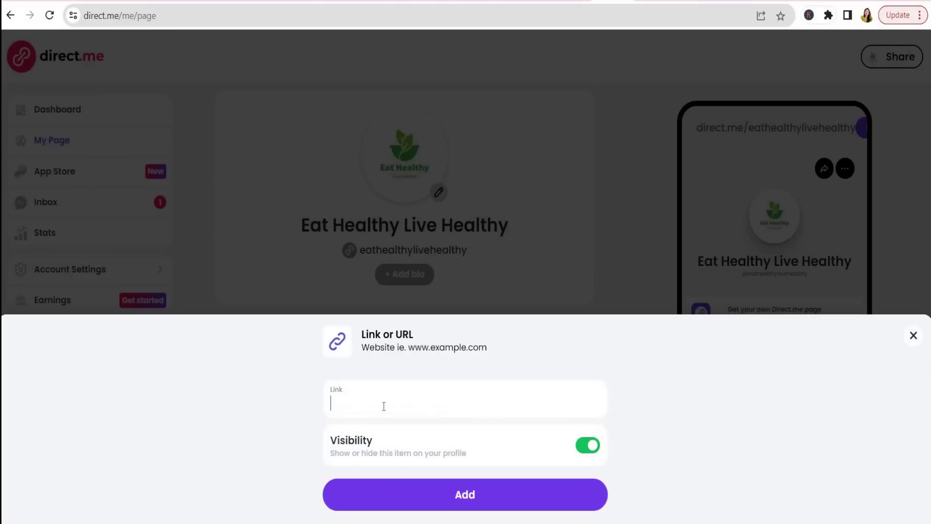
pyautogui.hotkey('ctrl', 'v')
pyautogui.click(476, 492)
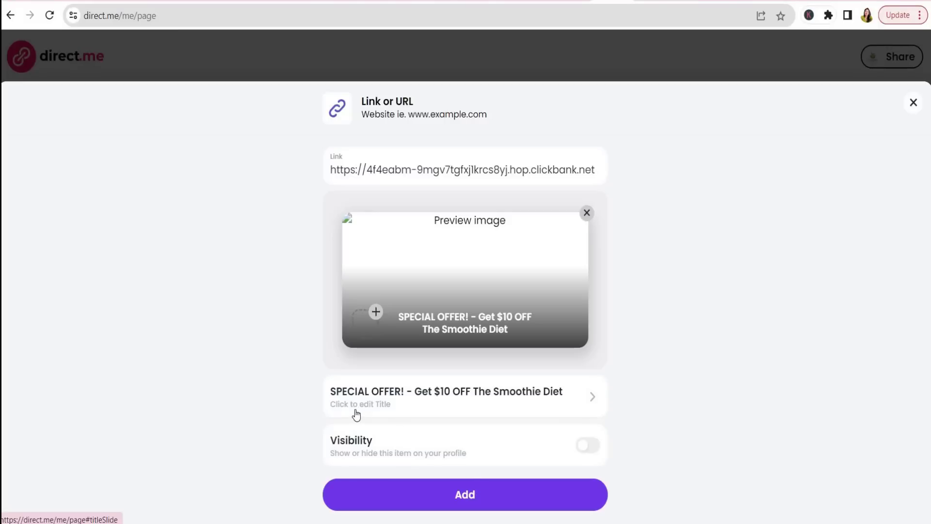
# Step: Title the link THE SMOOTHIE DIET 21-DAY PROGRAM FOR WEIGHTLOSS, add it to the page, and test it from the page preview
pyautogui.click(588, 401)
pyautogui.click(407, 461)
pyautogui.hotkey('ctrl', 'a')
pyautogui.hotkey('ctrl', 'v')
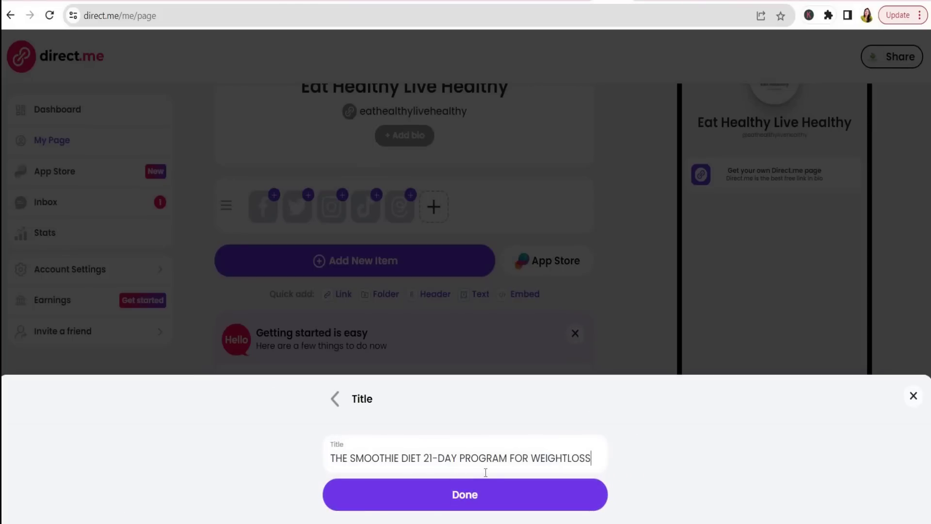
pyautogui.click(488, 497)
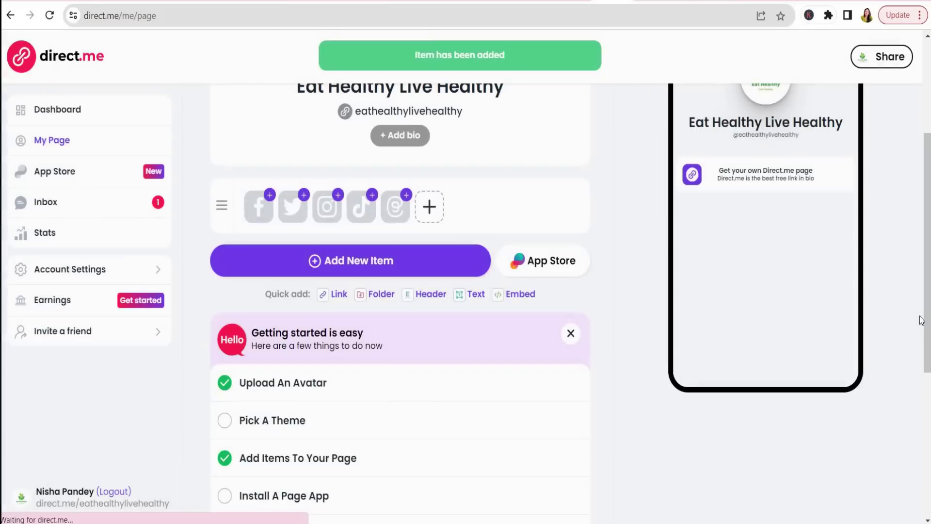
pyautogui.scroll(-1, 719, 268)
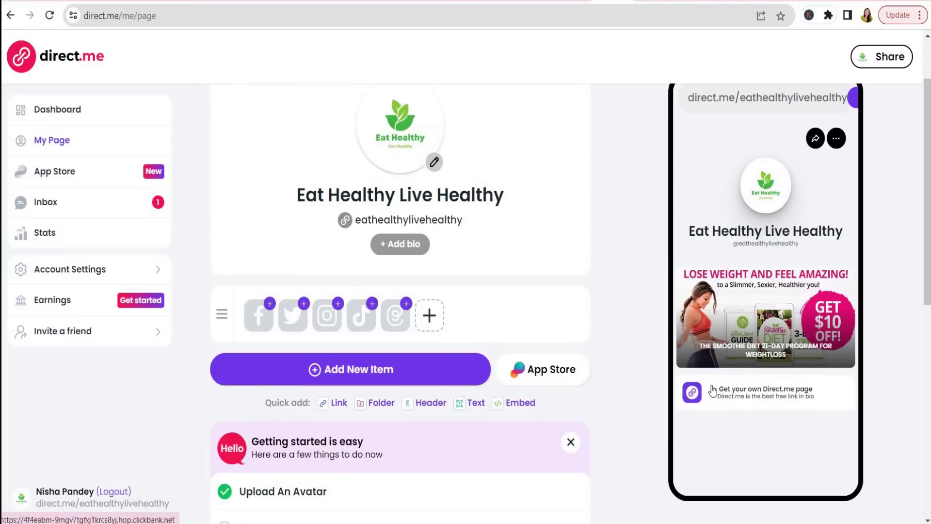
pyautogui.click(768, 327)
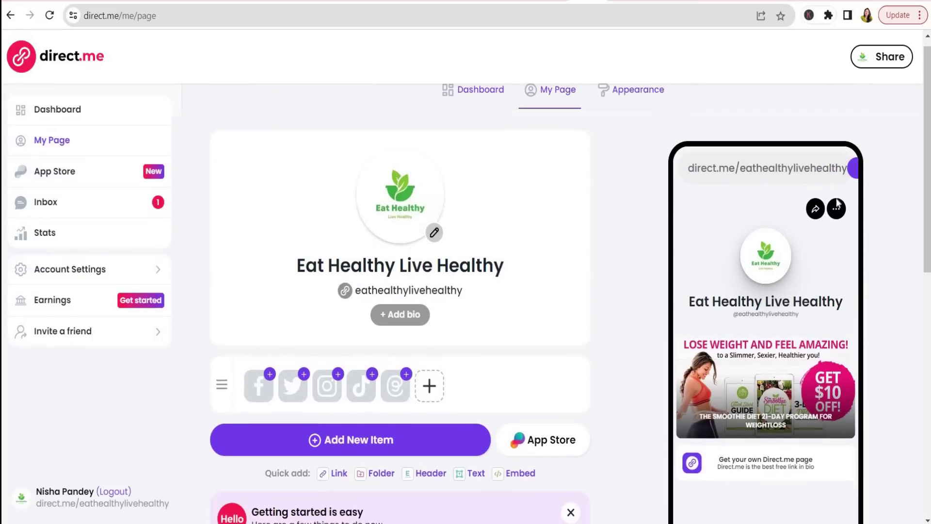
# Step: Copy the direct.me page's share link and save it as the website in the Pinterest public profile settings
pyautogui.click(815, 209)
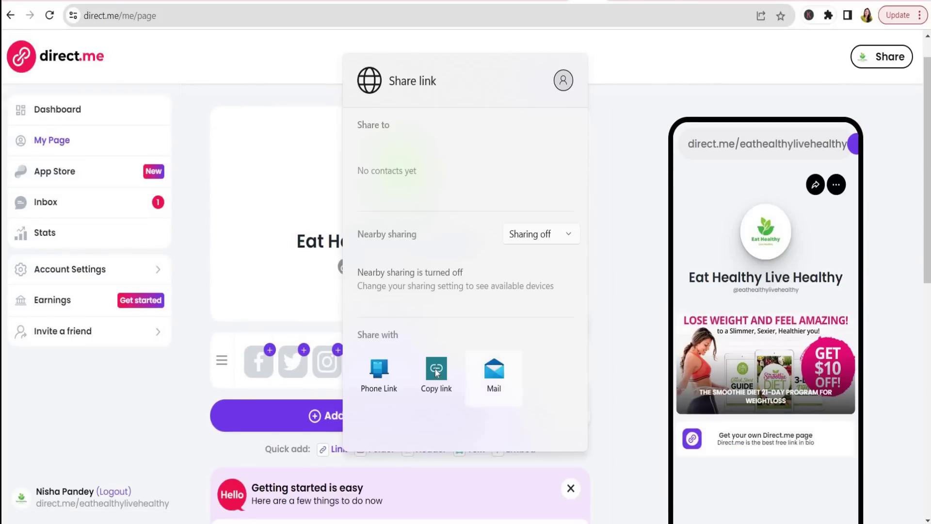
pyautogui.click(435, 369)
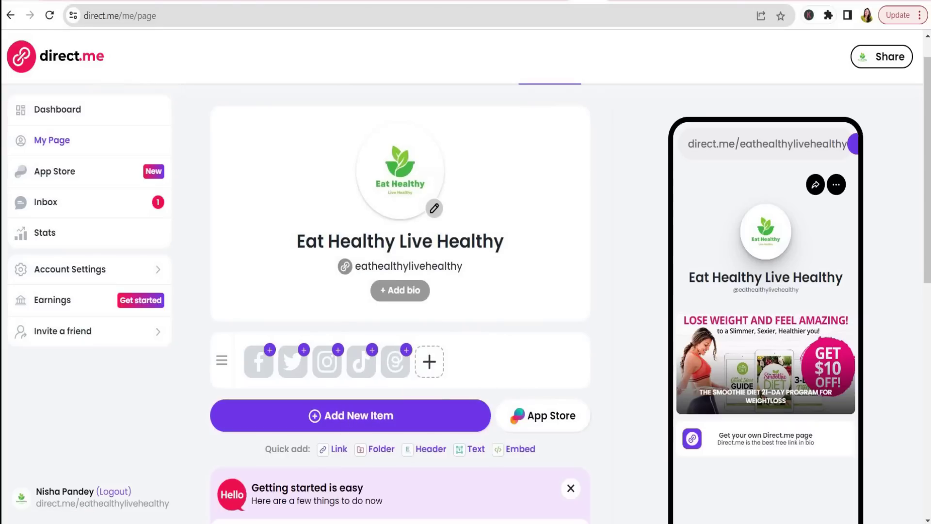
pyautogui.click(19, 1)
pyautogui.click(318, 309)
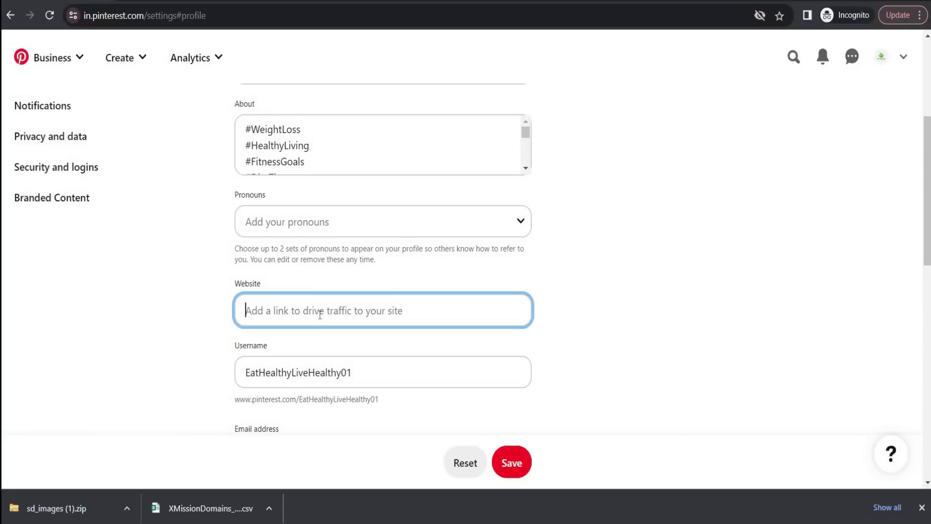
pyautogui.hotkey('ctrl', 'v')
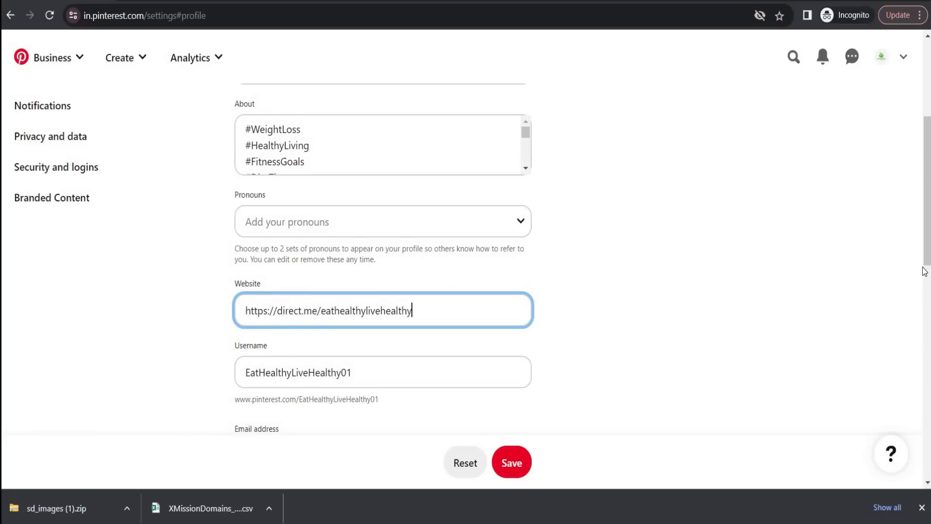
pyautogui.click(518, 465)
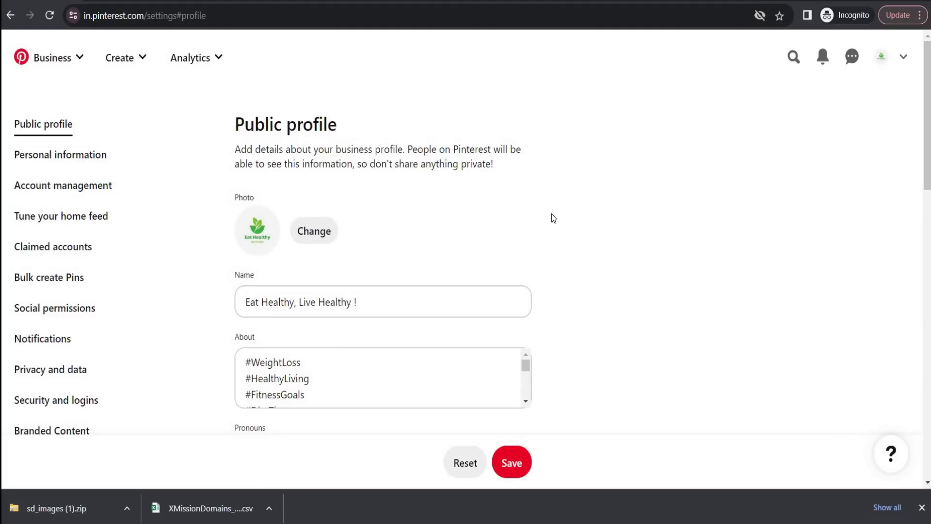
# Step: Start creating a new Pin on the Pinterest business account
pyautogui.click(144, 71)
pyautogui.click(110, 125)
pyautogui.scroll(-1, 356, 358)
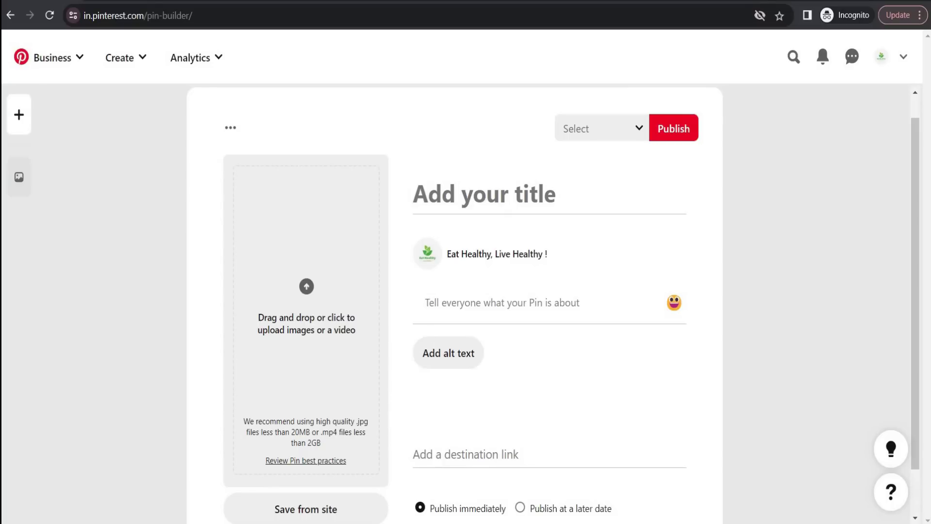
# Step: Switch to the downloaded sd_images folder and preview the banner images in banners folder 1
pyautogui.hotkey('alt', 'Tab')
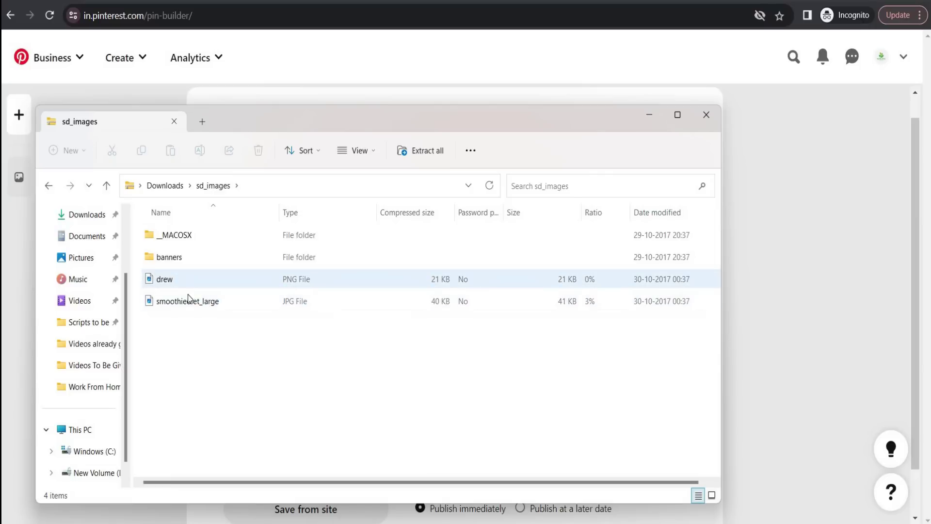
pyautogui.doubleClick(182, 261)
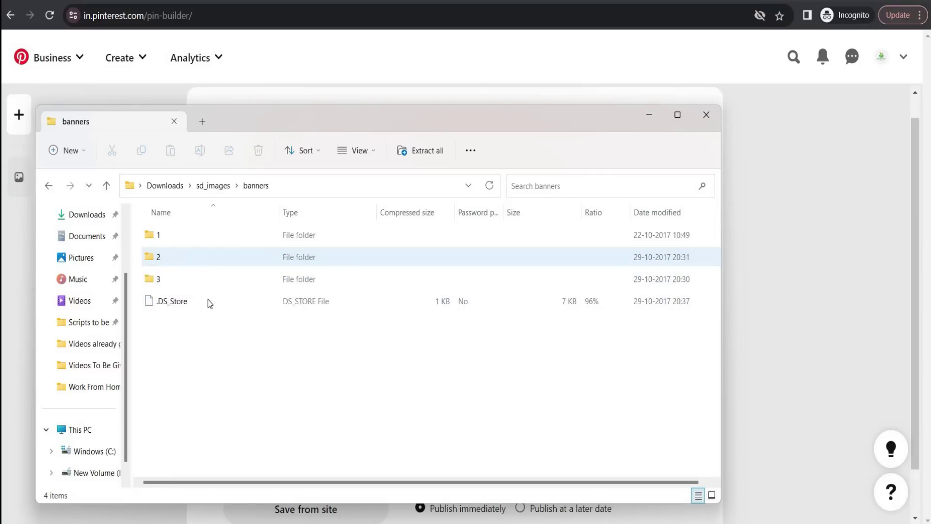
pyautogui.doubleClick(188, 236)
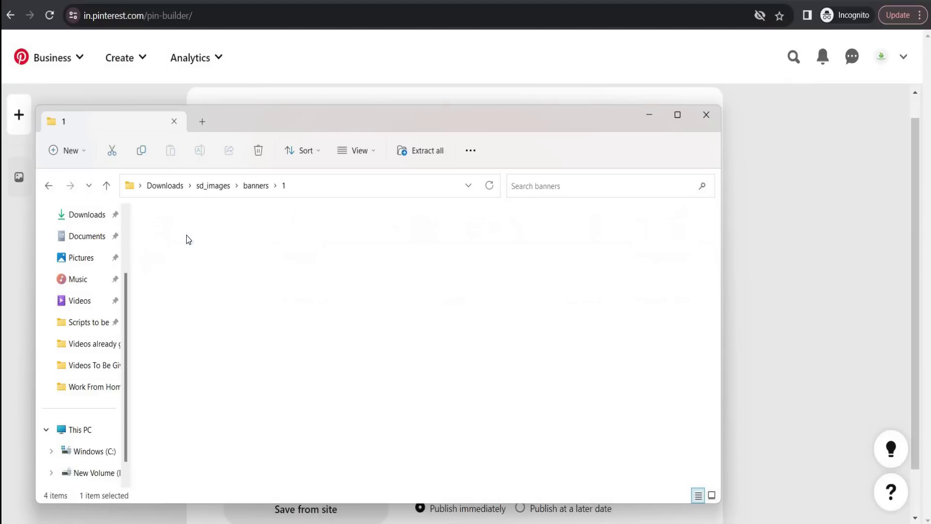
pyautogui.doubleClick(187, 255)
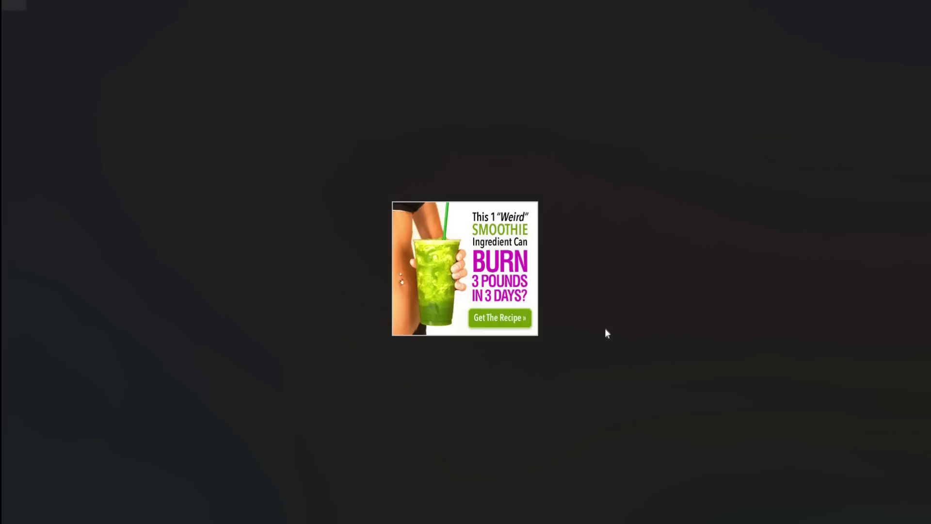
pyautogui.press('Right')
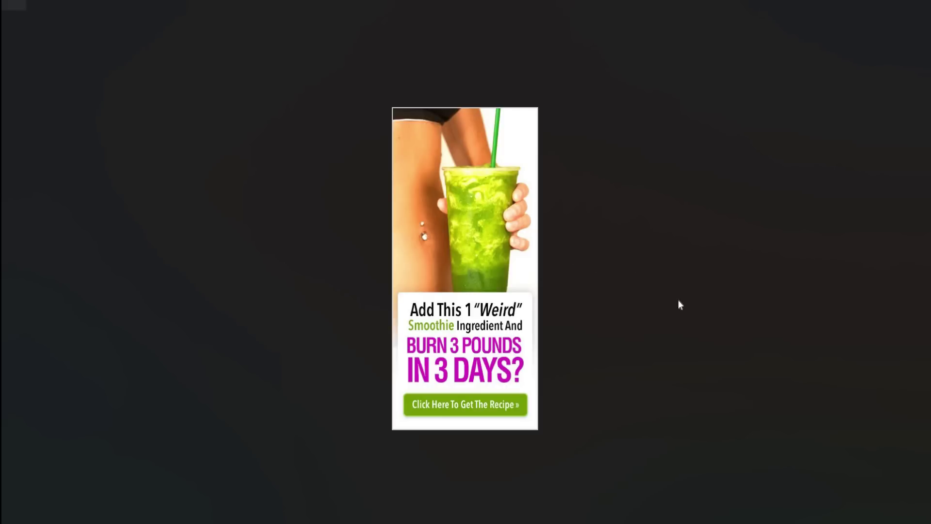
pyautogui.press('Escape')
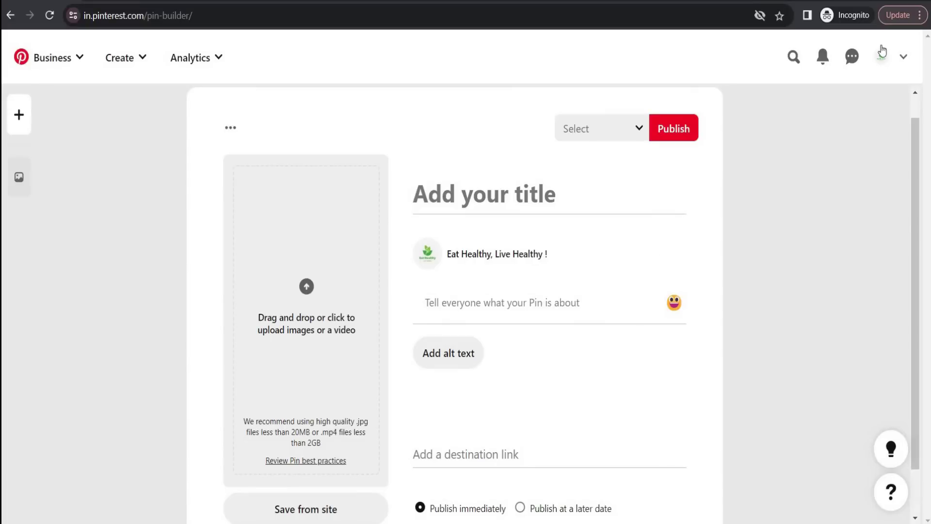
# Step: Switch to Canva and search its templates for PINTEREST
pyautogui.hotkey('alt', 'Tab')
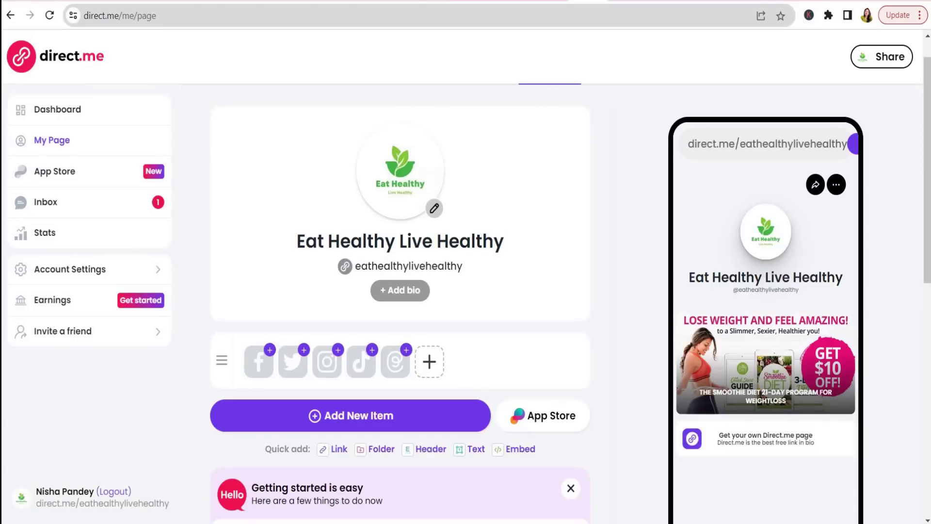
pyautogui.hotkey('ctrl', 'Tab')
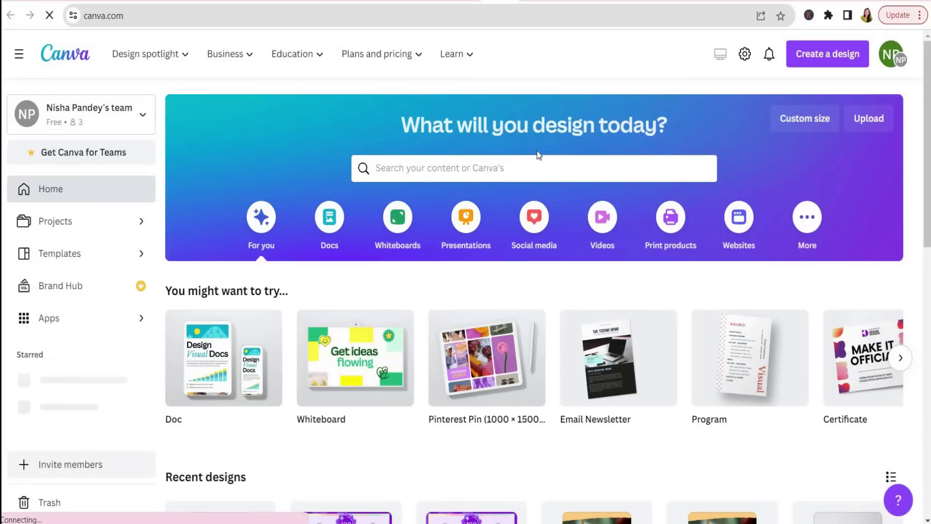
pyautogui.click(442, 168)
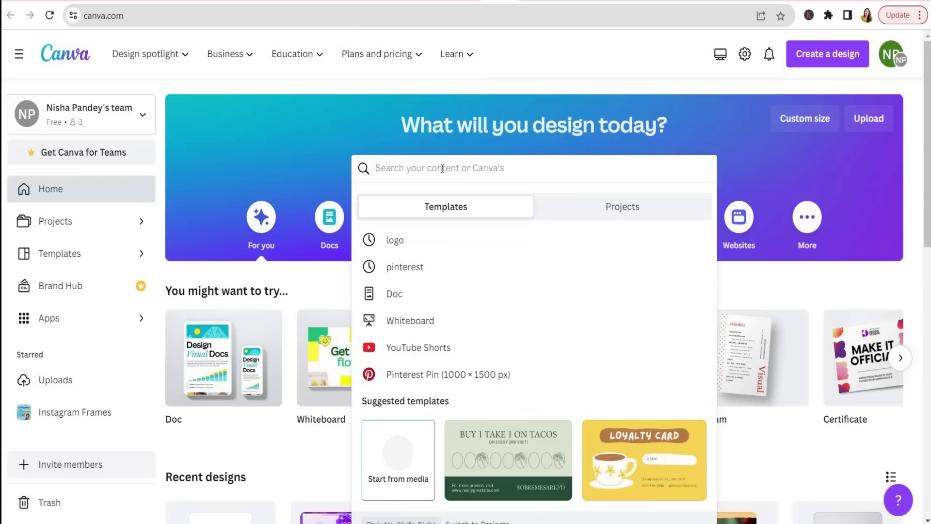
pyautogui.write('PINTEREST')
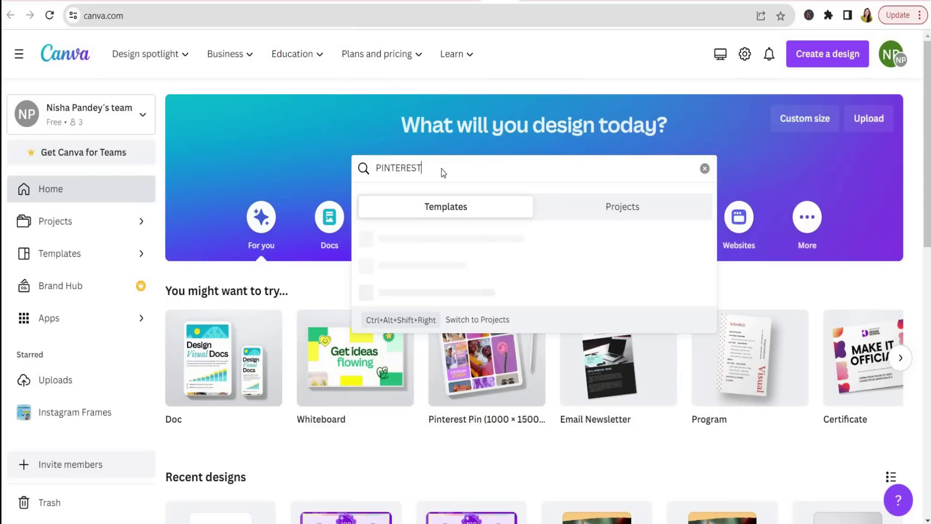
pyautogui.press('Return')
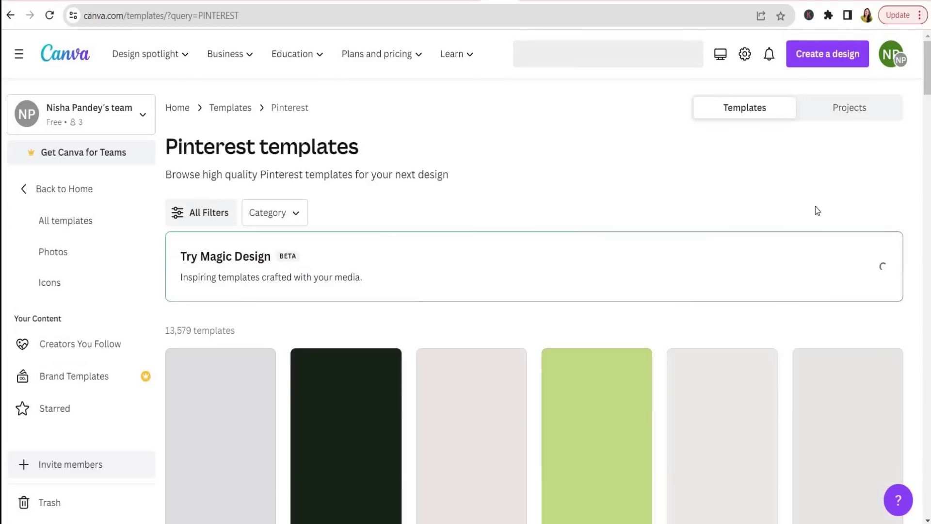
# Step: Open the Green and Pink Healthy Diet Pinterest Pin template for customization
pyautogui.scroll(-2, 607, 282)
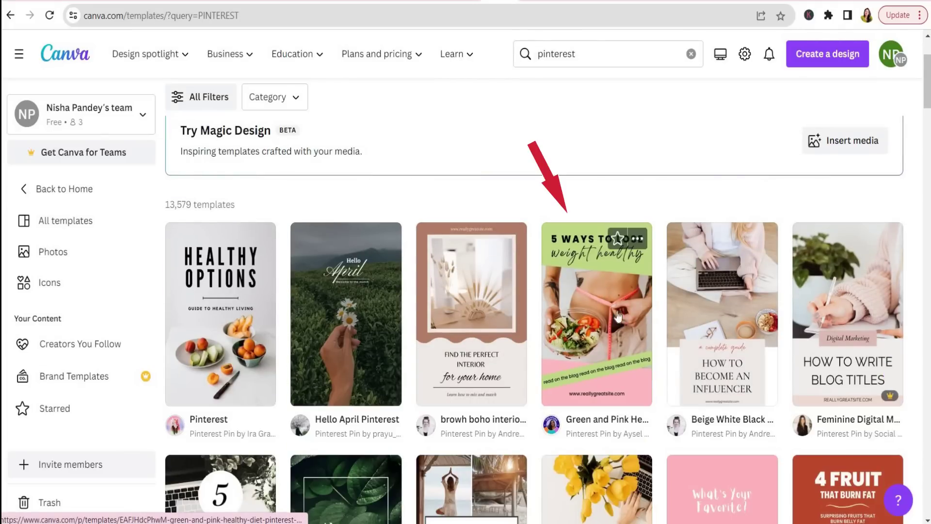
pyautogui.click(590, 348)
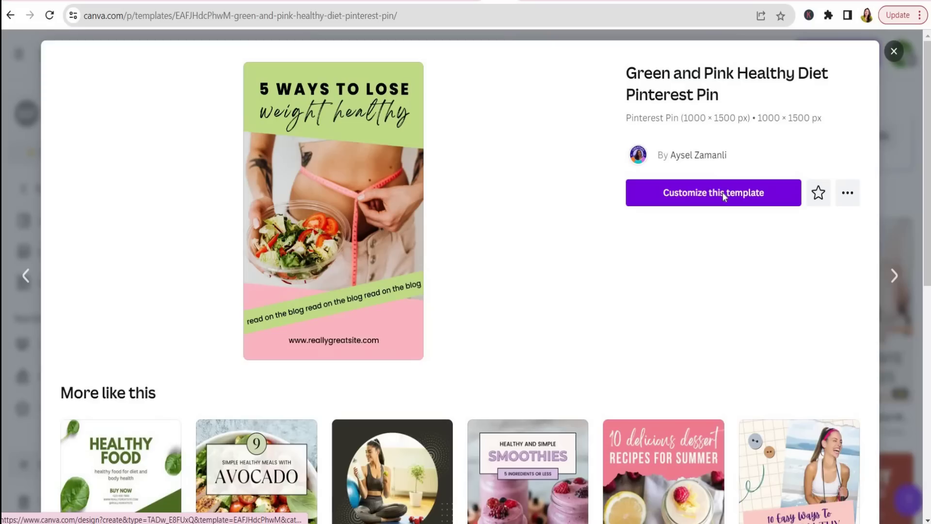
pyautogui.click(722, 193)
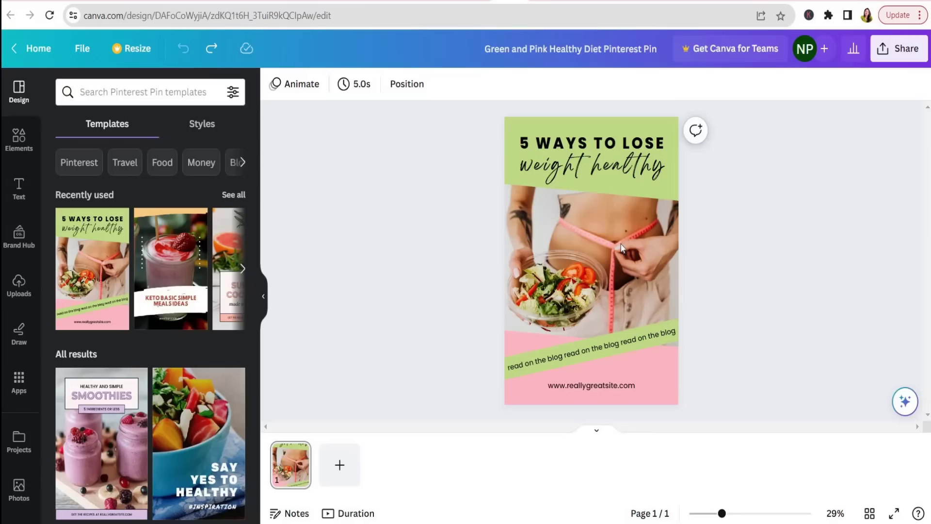
# Step: Replace the design with the recently used Dark Simple Photo Diet Tips template showing the strawberry smoothie
pyautogui.click(627, 271)
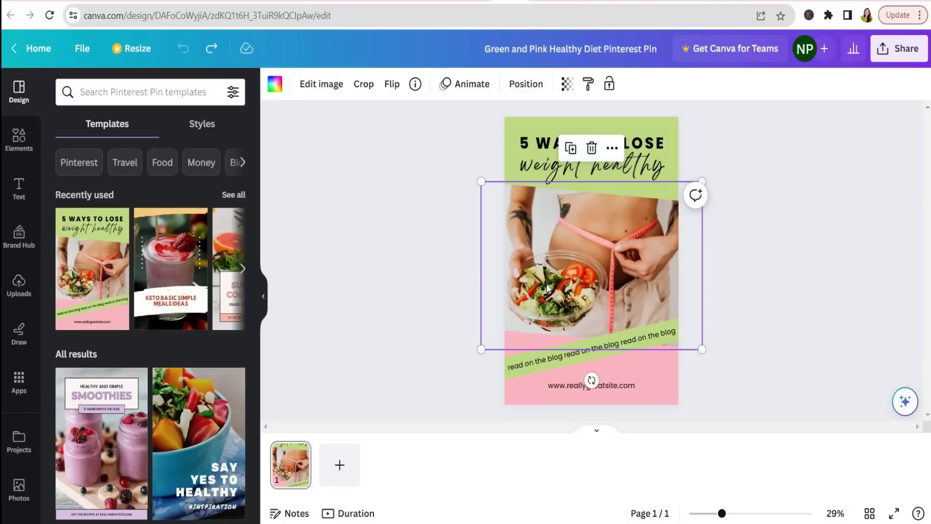
pyautogui.click(317, 258)
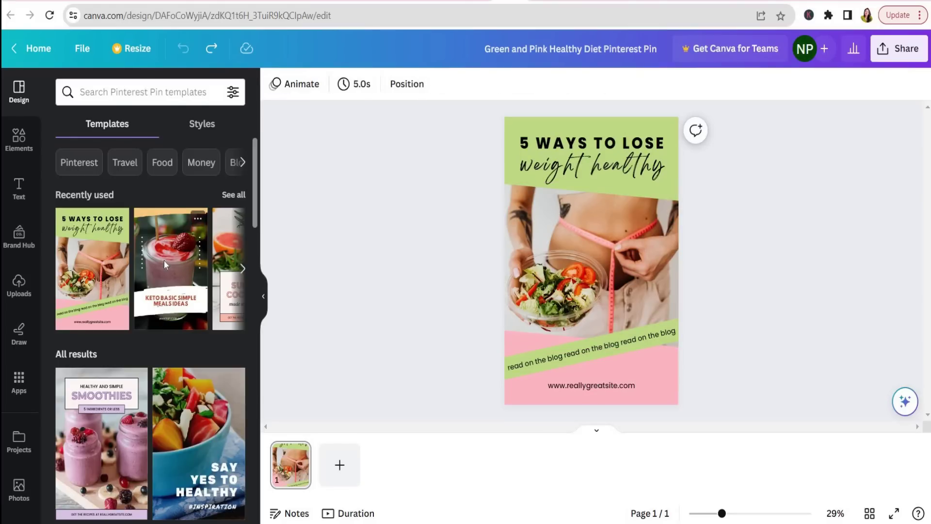
pyautogui.click(163, 260)
pyautogui.click(633, 281)
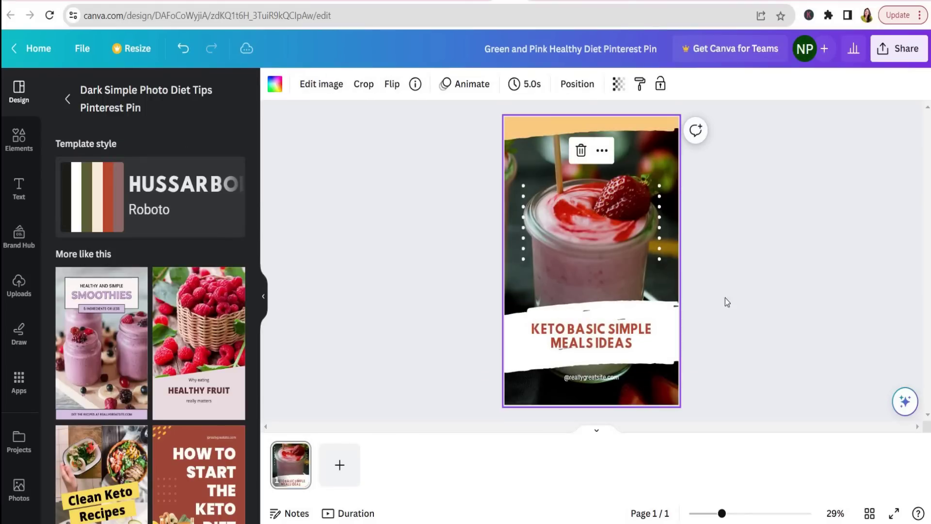
pyautogui.click(633, 339)
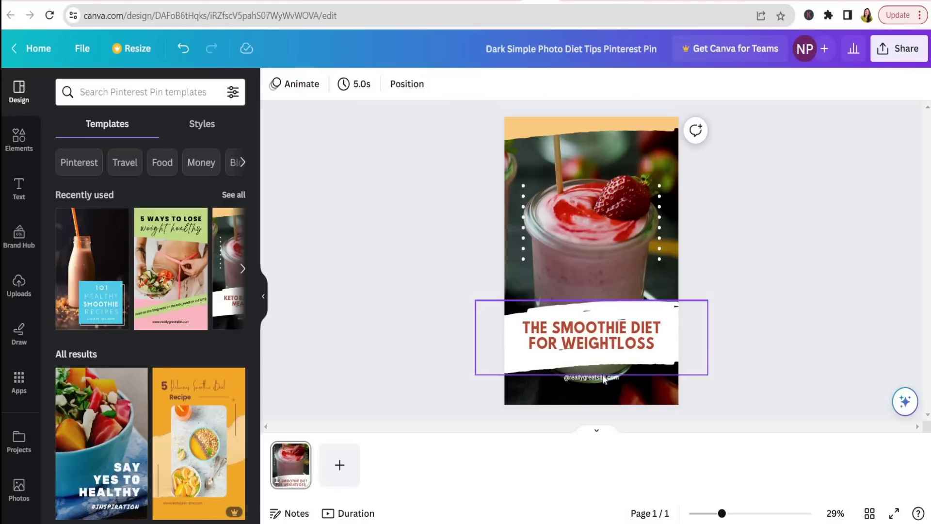
pyautogui.click(604, 379)
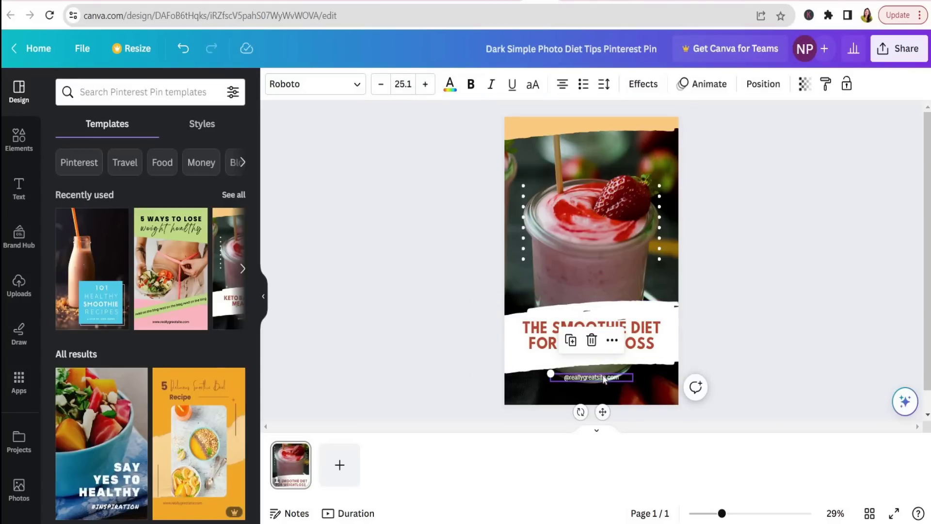
pyautogui.press('Delete')
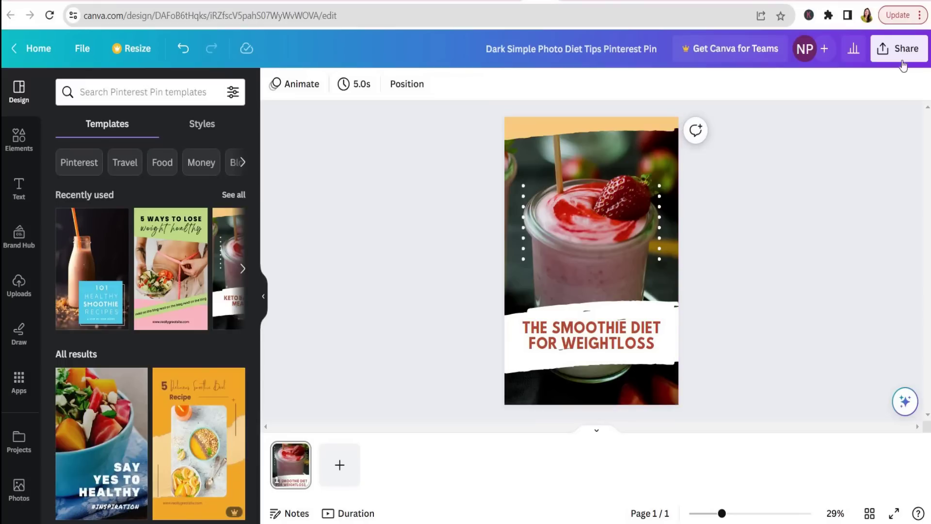
# Step: Download the finished smoothie design as a PNG
pyautogui.click(903, 65)
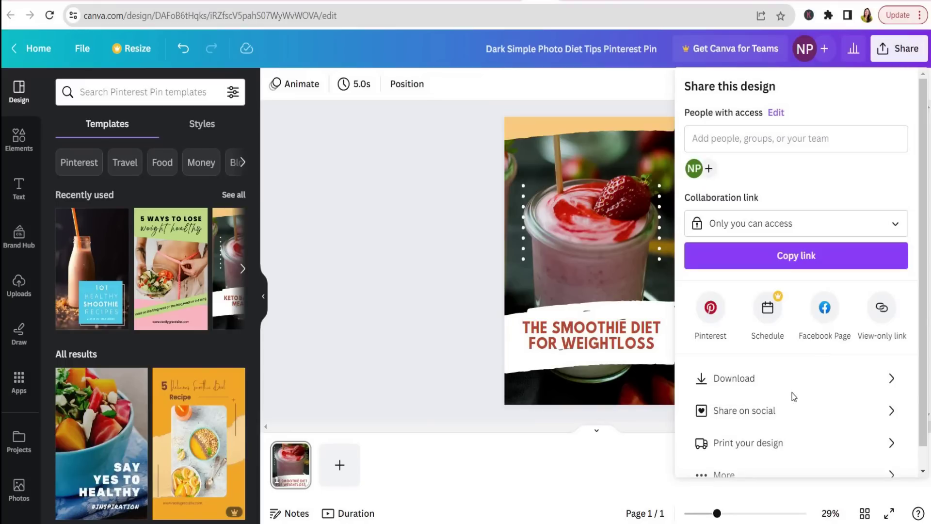
pyautogui.click(839, 378)
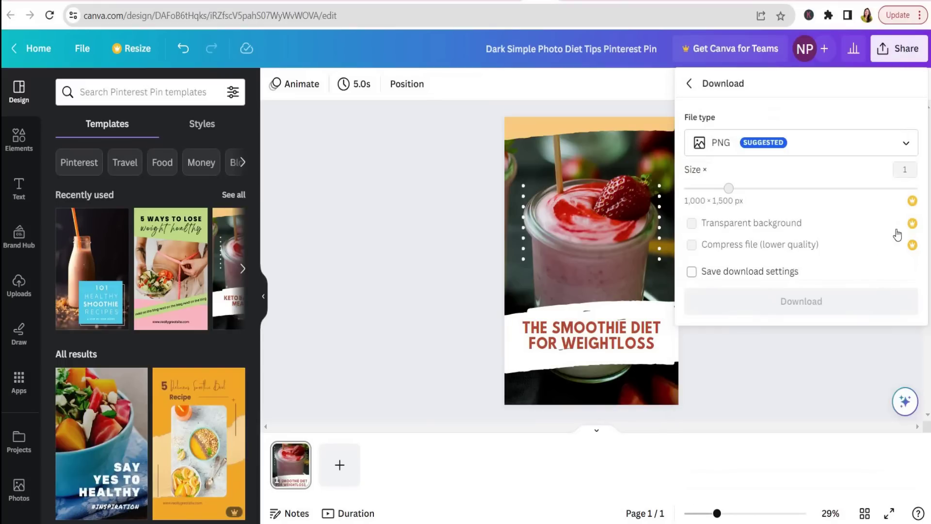
pyautogui.click(773, 299)
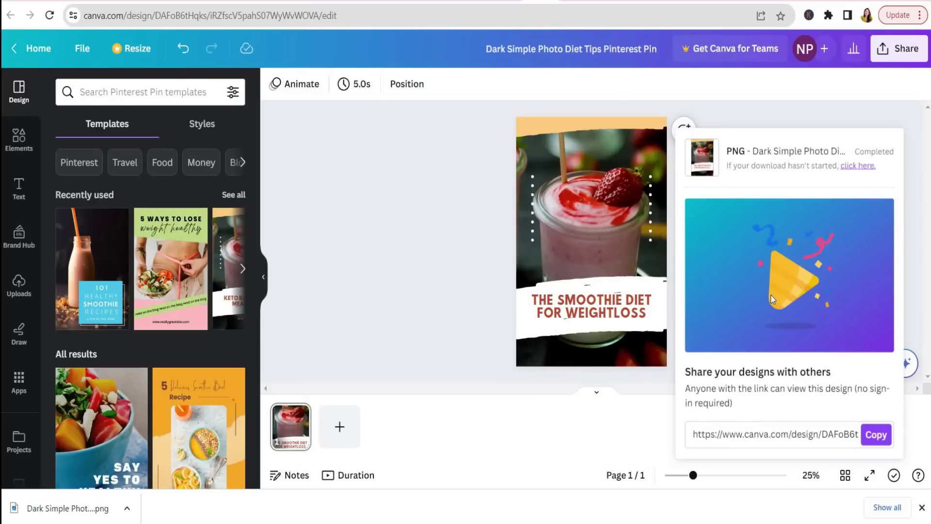
# Step: Switch to the Pinterest Pin builder and upload the downloaded smoothie image to the new Pin
pyautogui.click(727, 466)
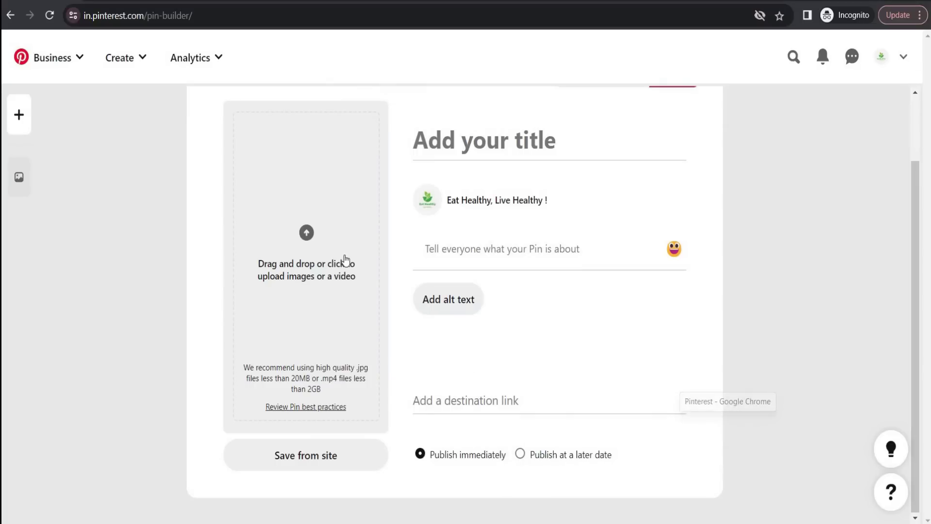
pyautogui.click(311, 231)
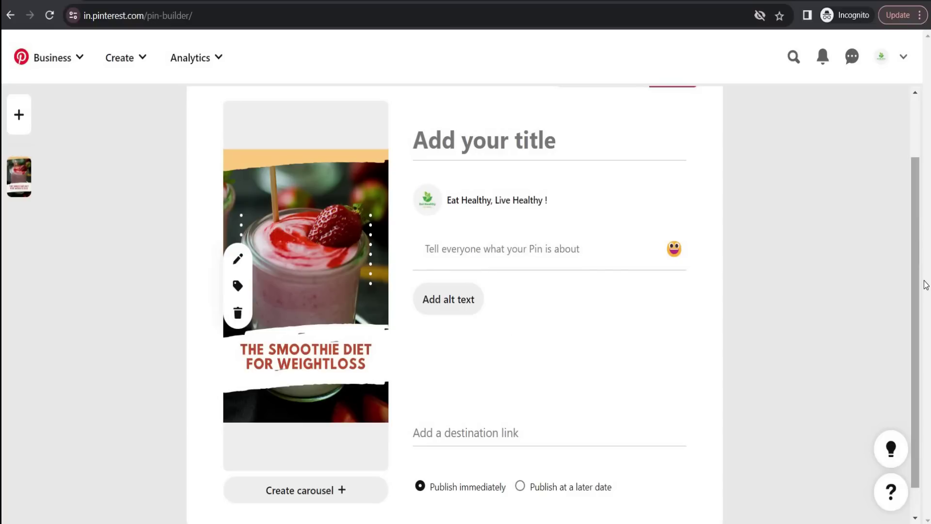
# Step: Open the new Pin's title for editing
pyautogui.scroll(-1, 921, 271)
pyautogui.scroll(2, 917, 178)
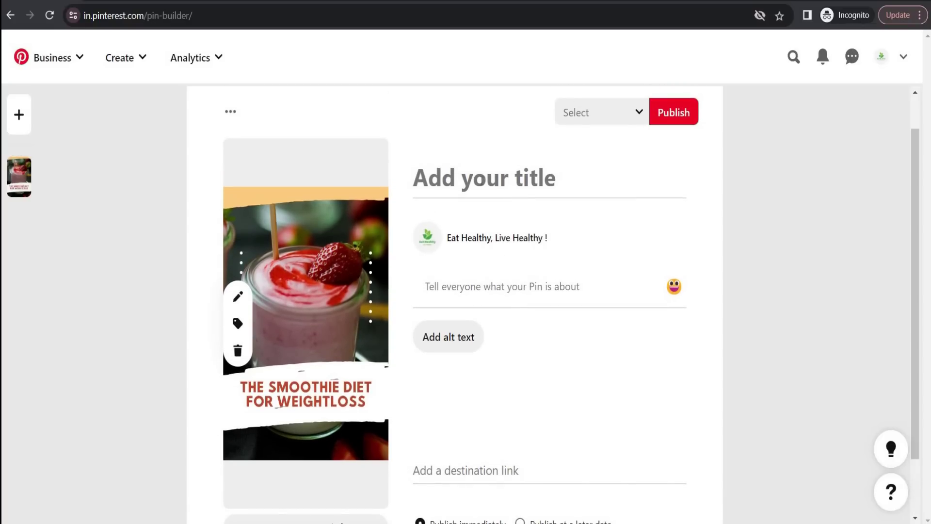
pyautogui.click(459, 173)
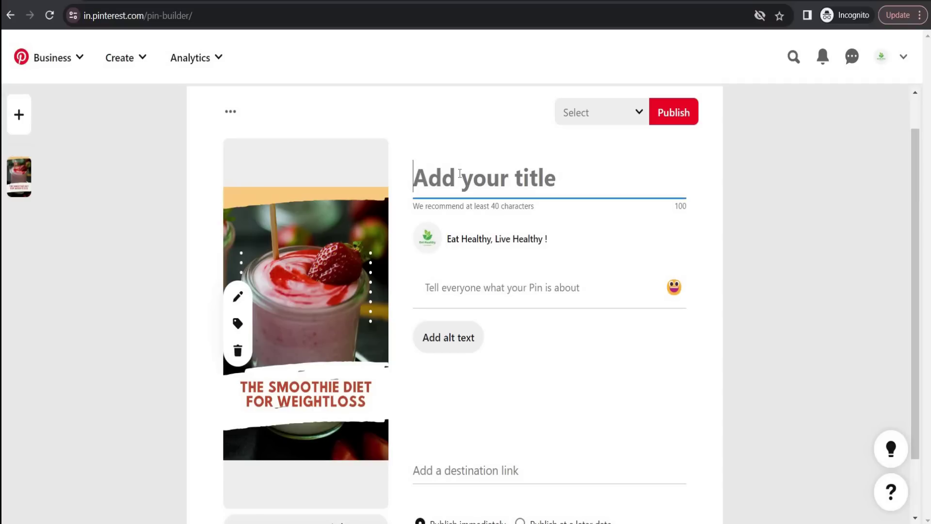